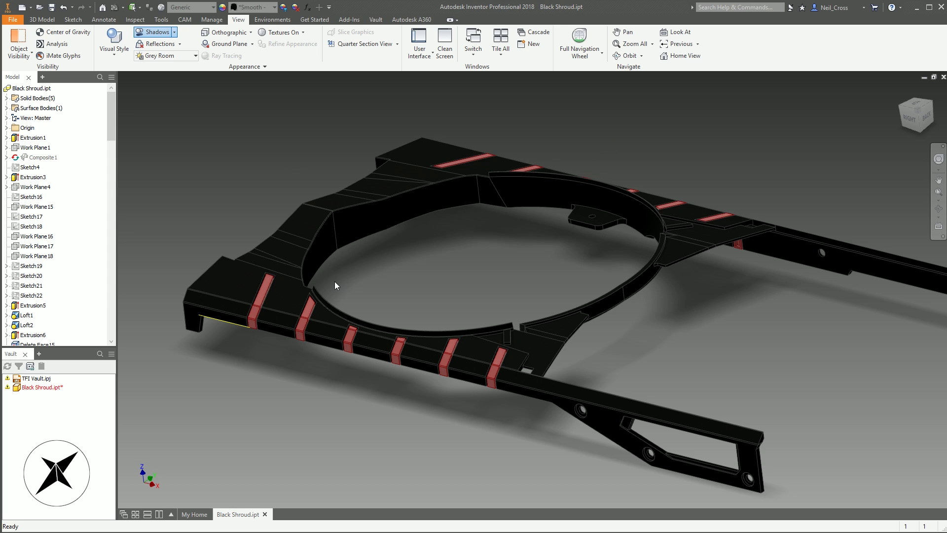
- Browse the part appearance list and the Autodesk Appearance Library entries without changing anything
scroll(334, 281, "down", 5)
scroll(341, 384, "up", 5)
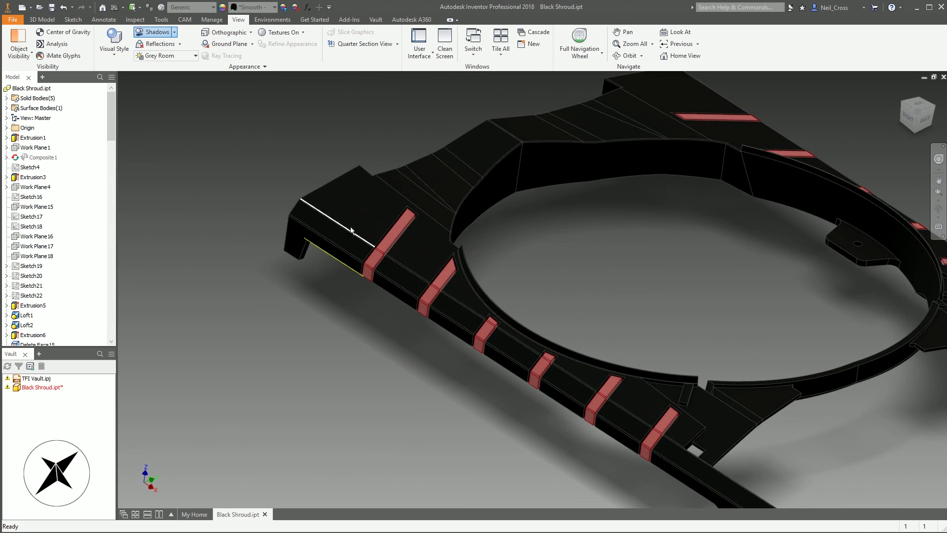
scroll(358, 229, "up", 1)
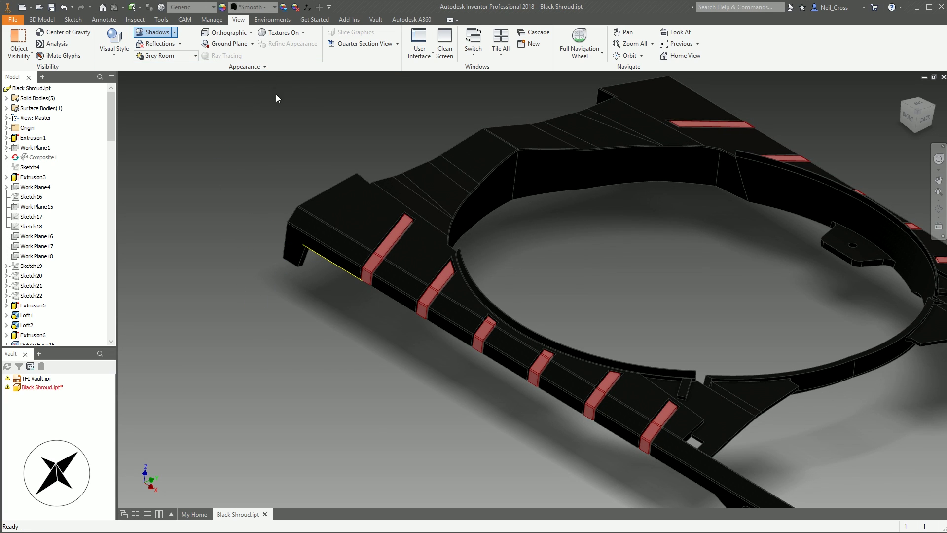
scroll(279, 132, "up", 1)
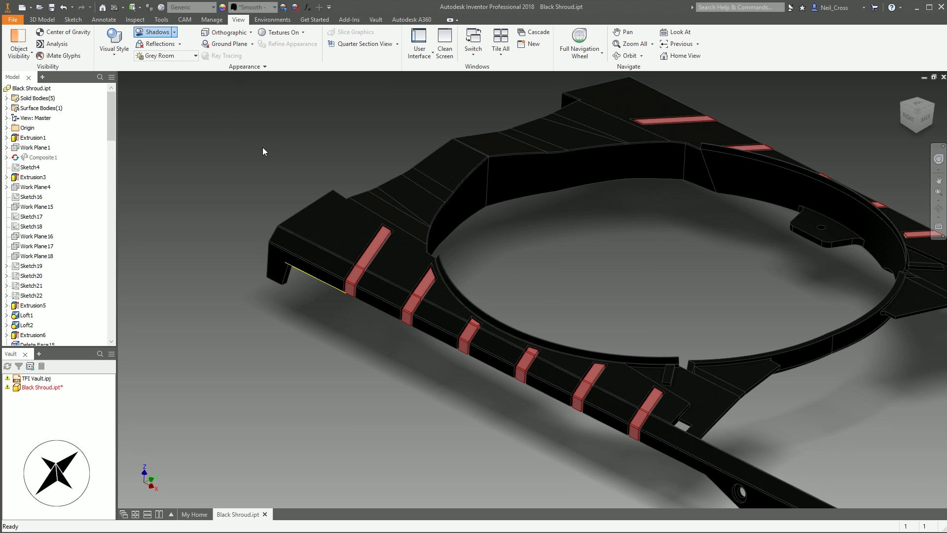
left_click(260, 10)
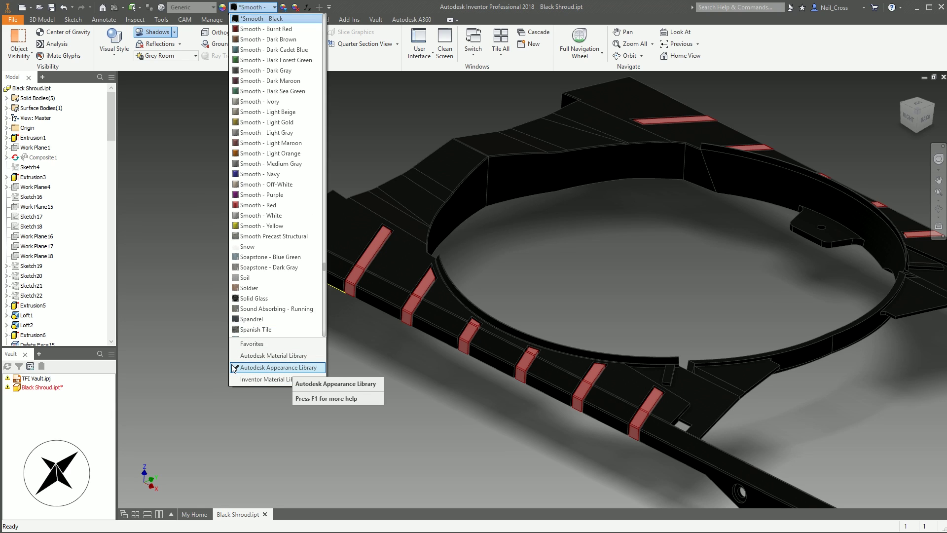
left_click(252, 370)
key("Escape")
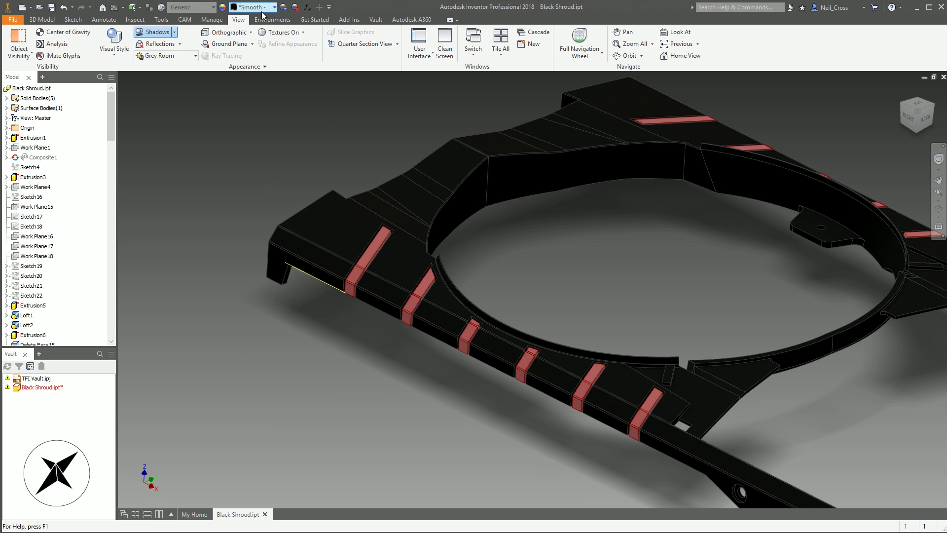
left_click(254, 7)
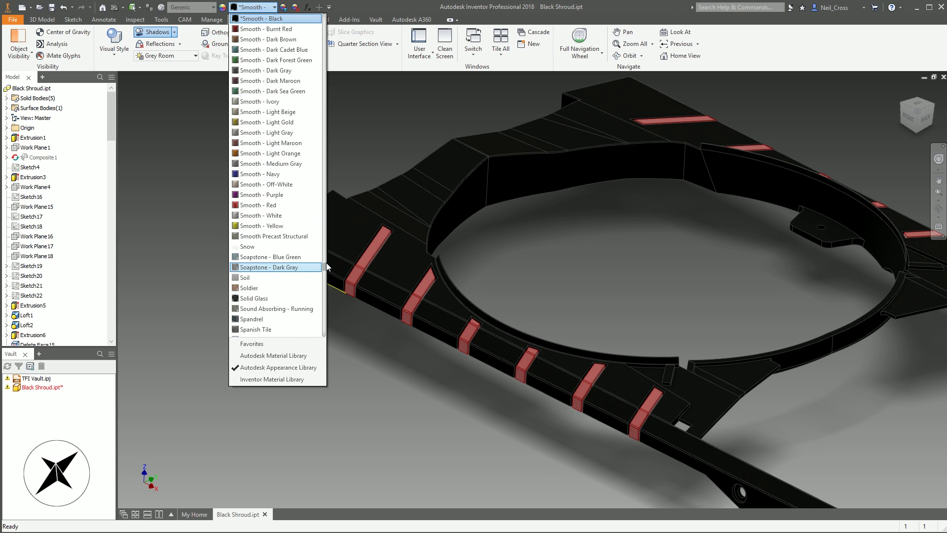
left_click_drag(327, 266, 327, 34)
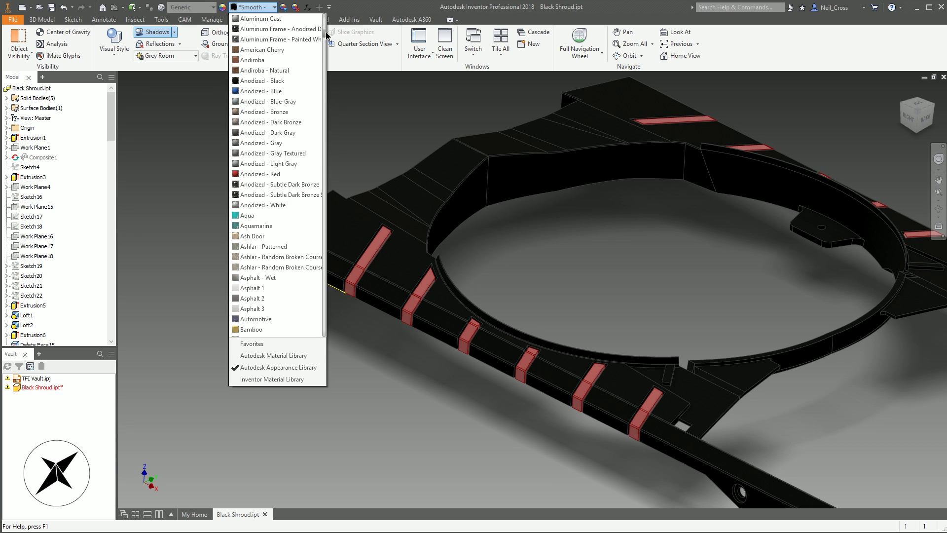
scroll(326, 45, "down", 10)
left_click(360, 121)
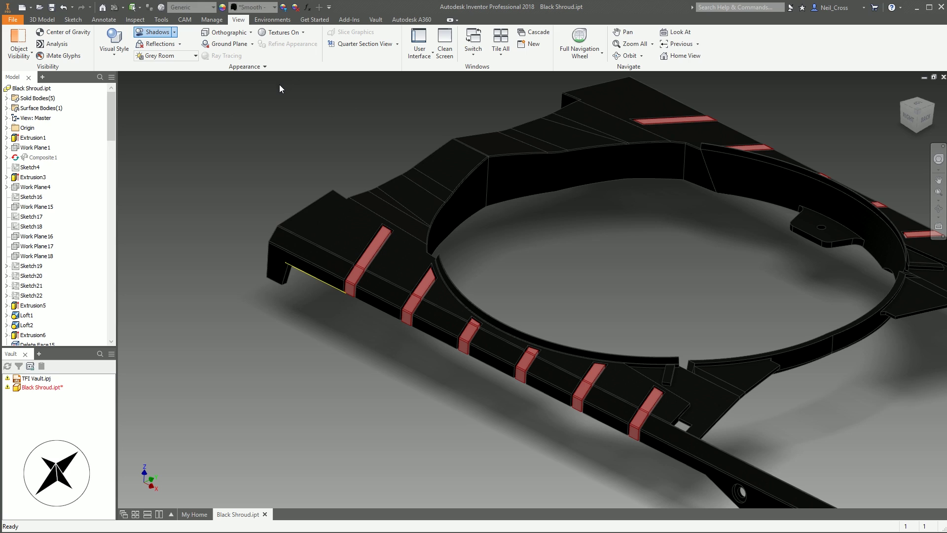
- Bring up the Appearance Browser, move it up and left, and look over the library swatches
left_click(223, 9)
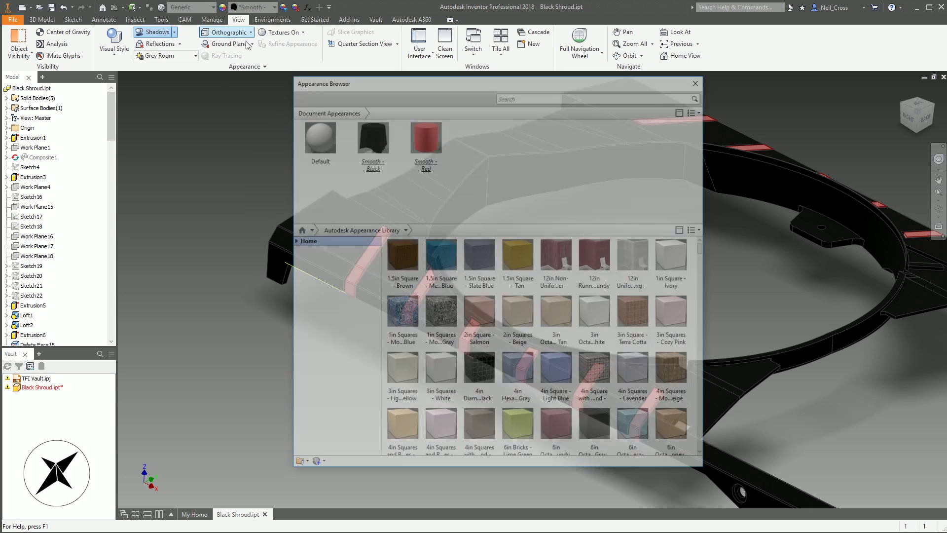
left_click_drag(400, 85, 220, 56)
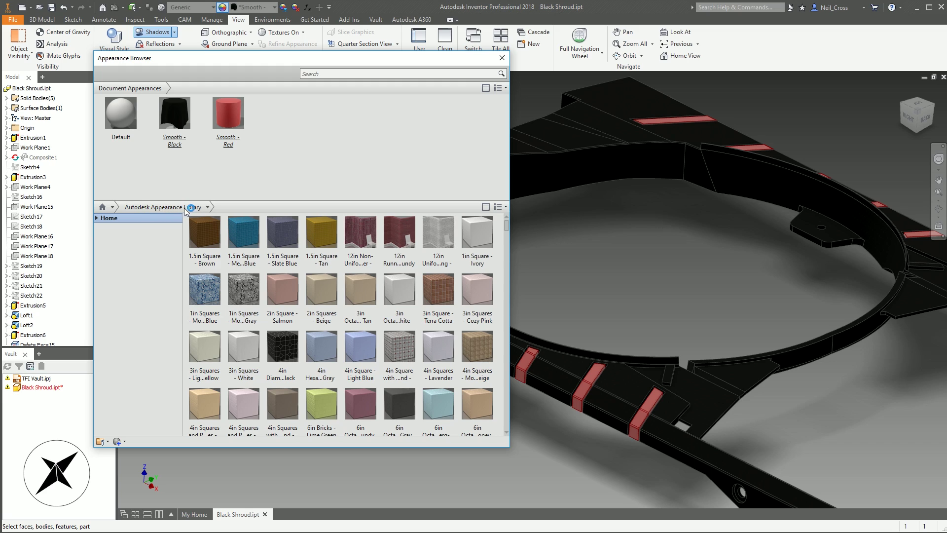
mouse_move(219, 296)
mouse_move(243, 248)
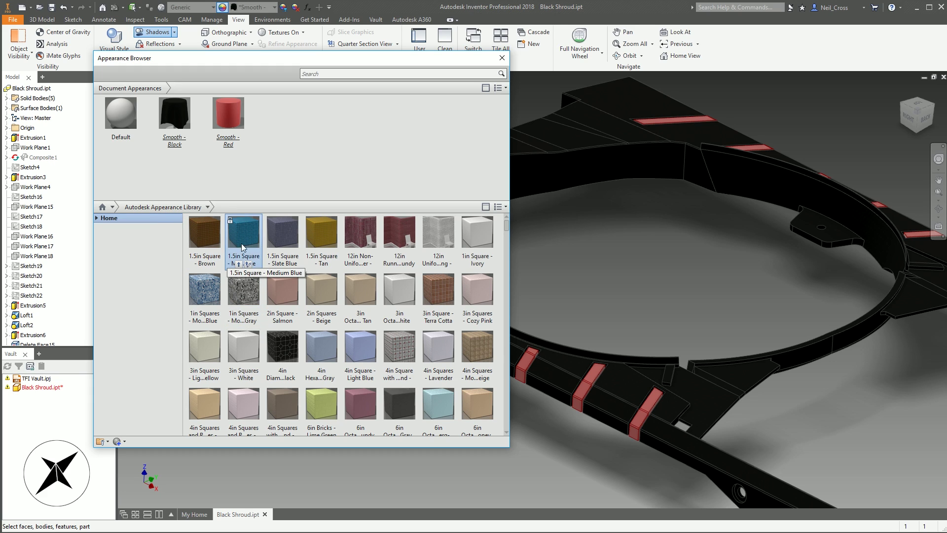
mouse_move(417, 275)
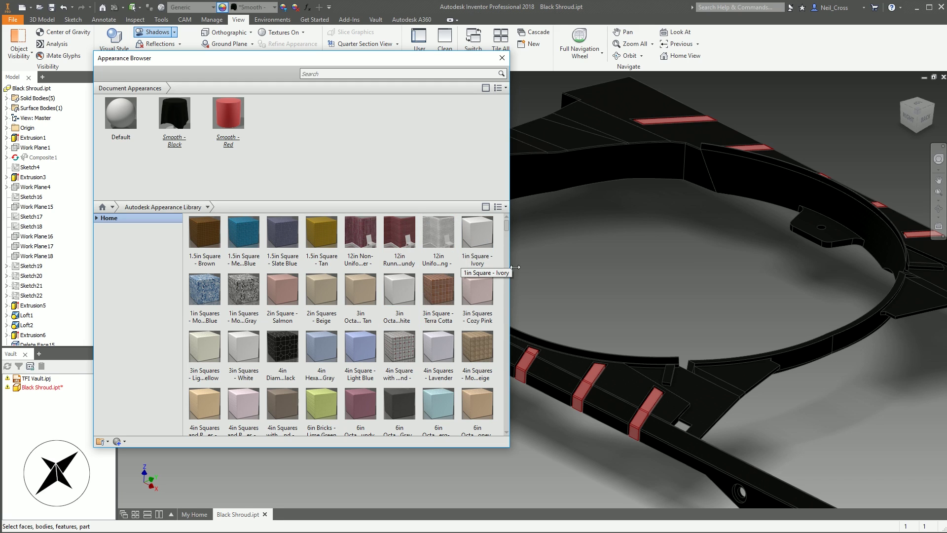
mouse_move(422, 232)
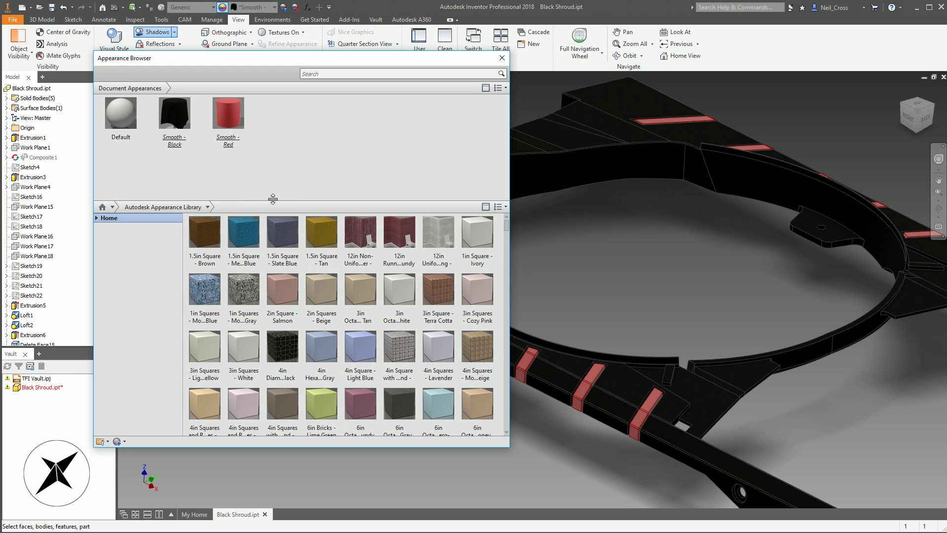
right_click(211, 293)
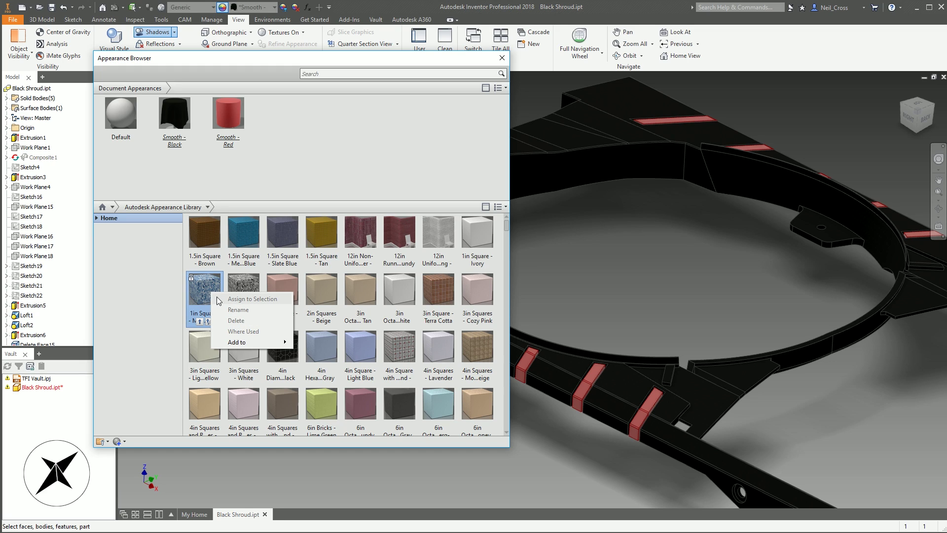
mouse_move(234, 342)
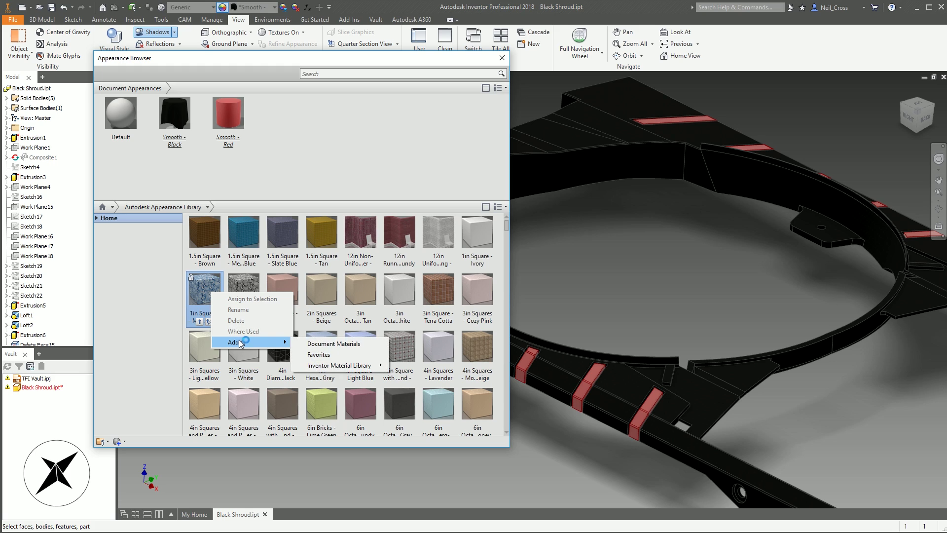
left_click(304, 345)
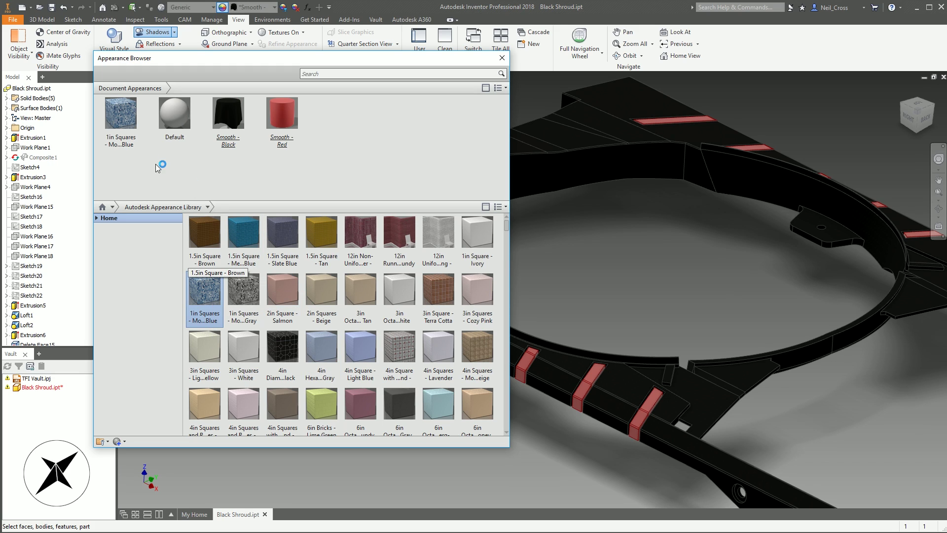
right_click(129, 118)
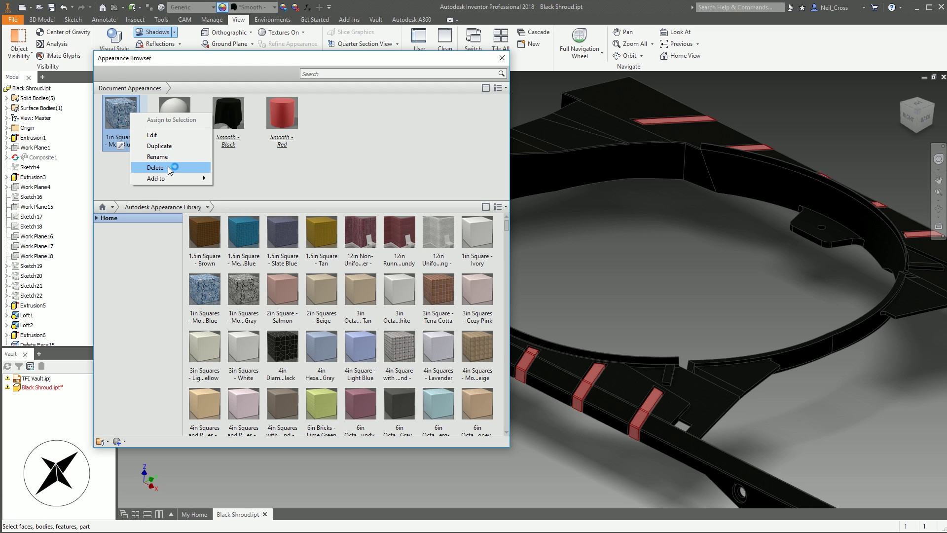
left_click(283, 165)
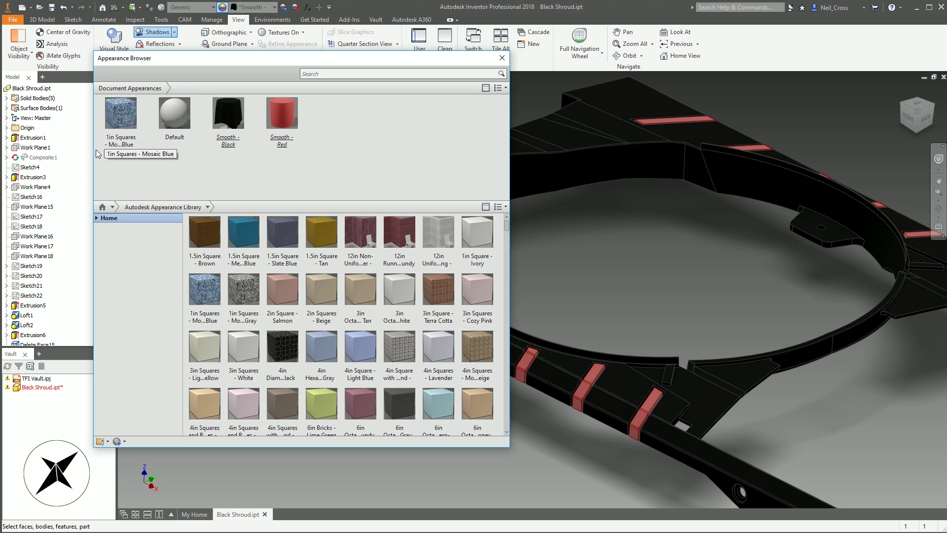
right_click(122, 110)
left_click(153, 162)
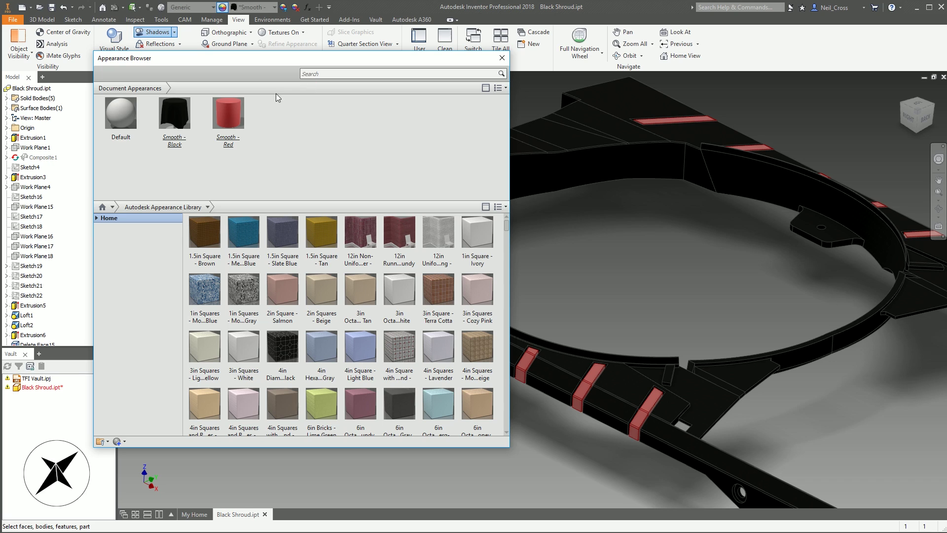
- Create a new Plastic-type appearance, Default Plastic, via Create New Material
left_click_drag(318, 65, 359, 30)
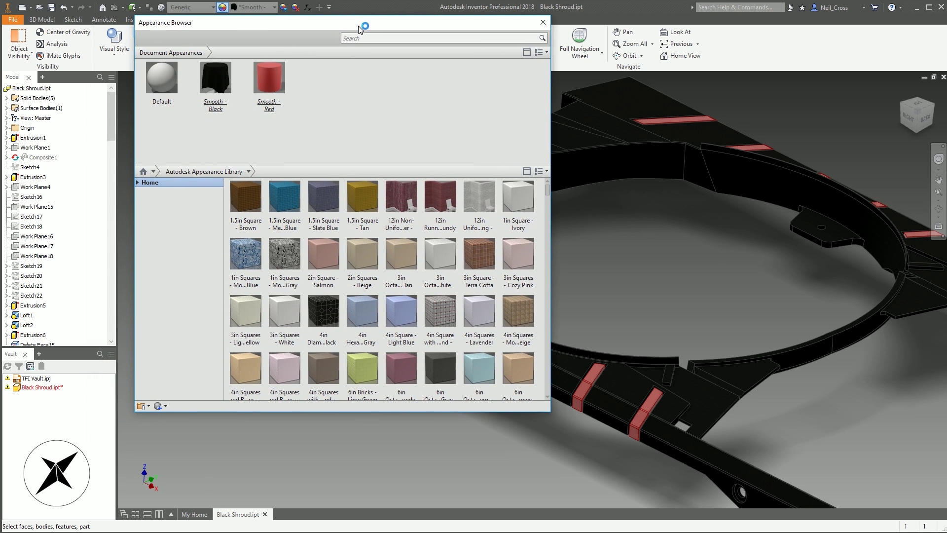
left_click(162, 408)
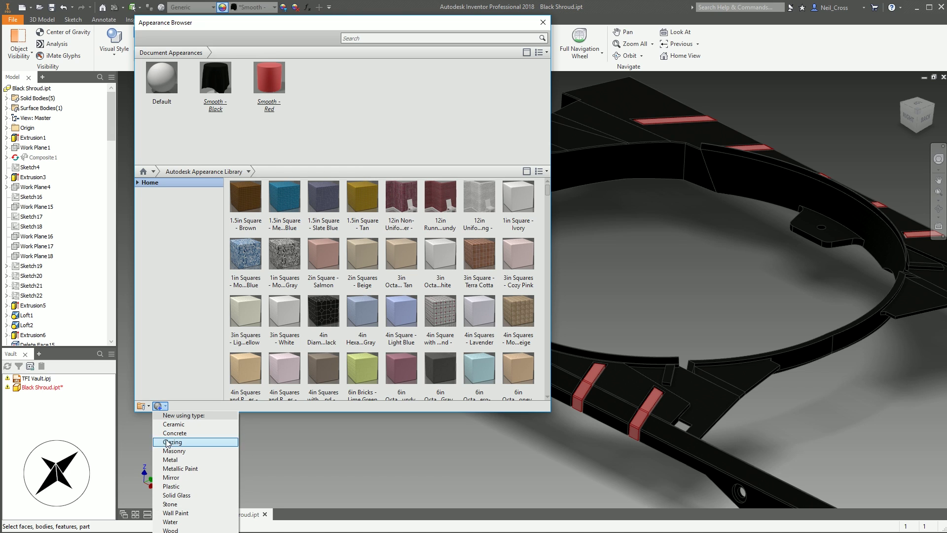
left_click(176, 486)
key("Return")
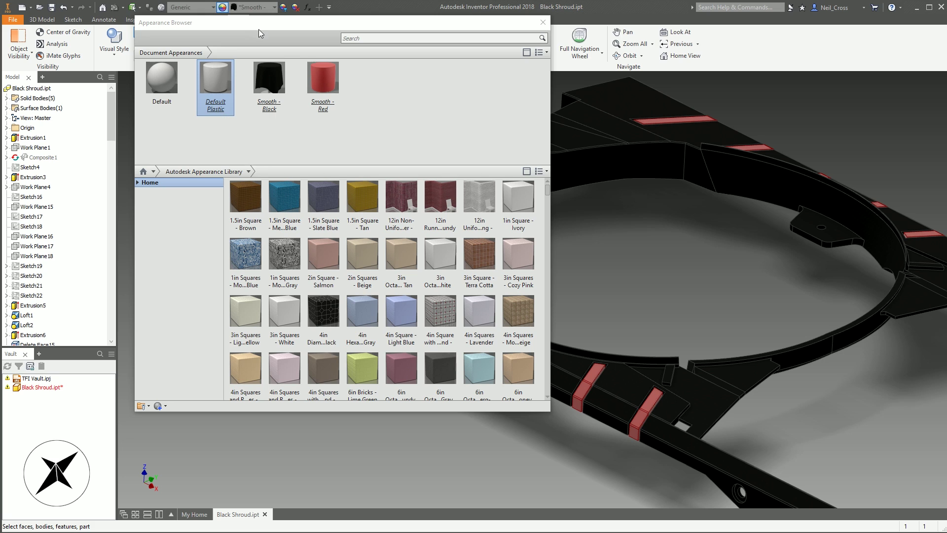
left_click_drag(241, 28, 609, 94)
- Arrange the Default Plastic editor beside the Appearance Browser and enlarge the editor window
left_click(405, 134)
left_click_drag(405, 135, 178, 113)
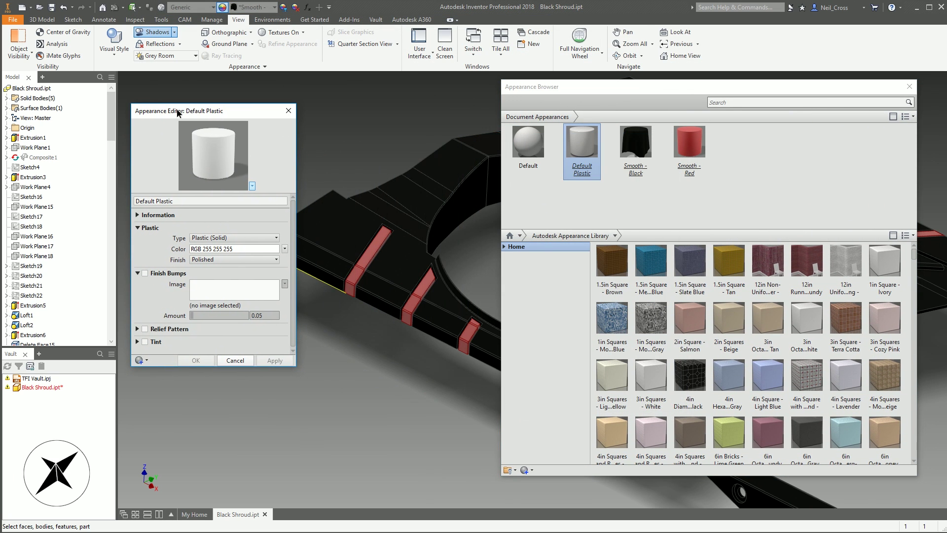
left_click_drag(572, 87, 596, 79)
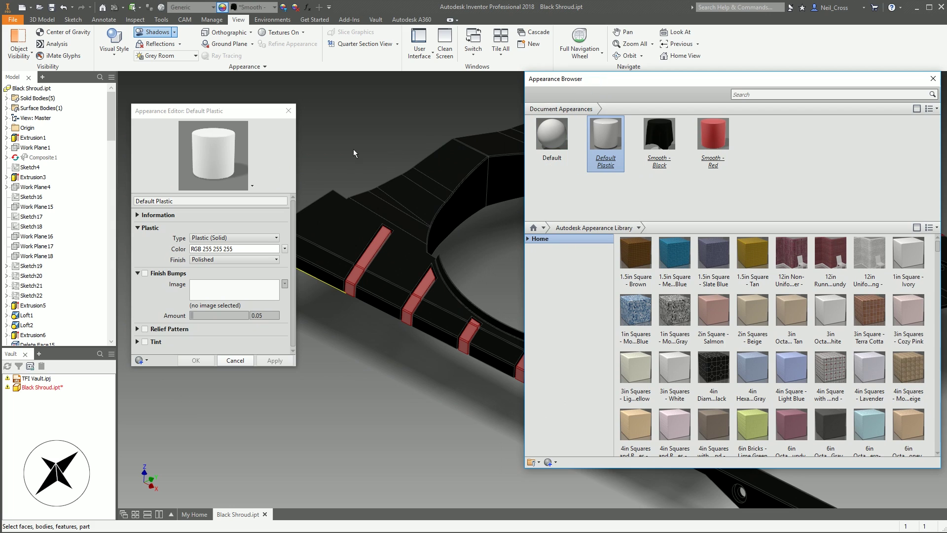
left_click_drag(219, 116, 256, 123)
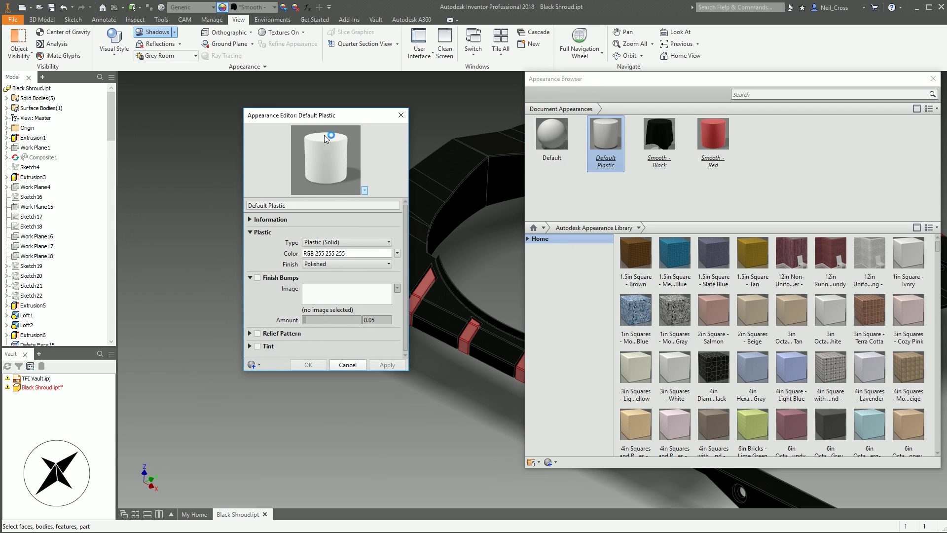
left_click_drag(590, 87, 456, 93)
left_click(354, 116)
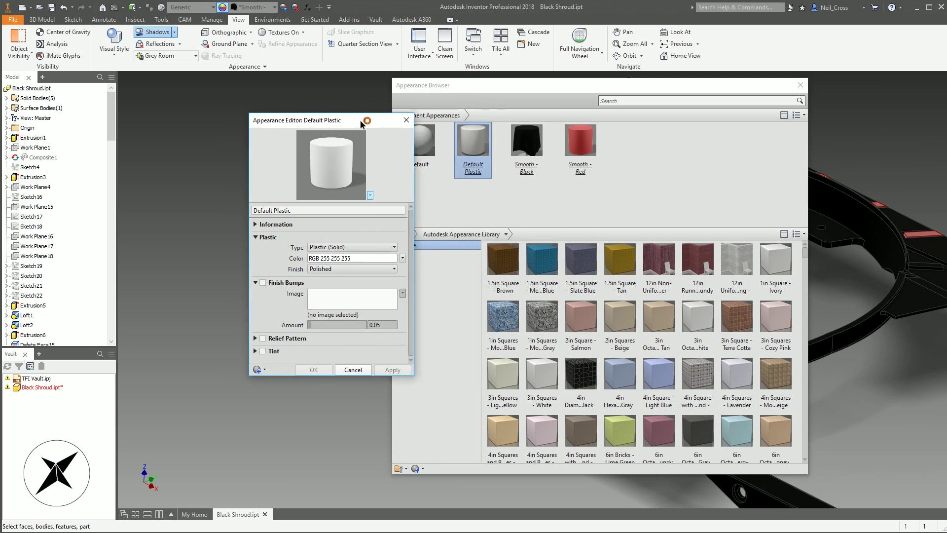
left_click_drag(355, 115, 288, 119)
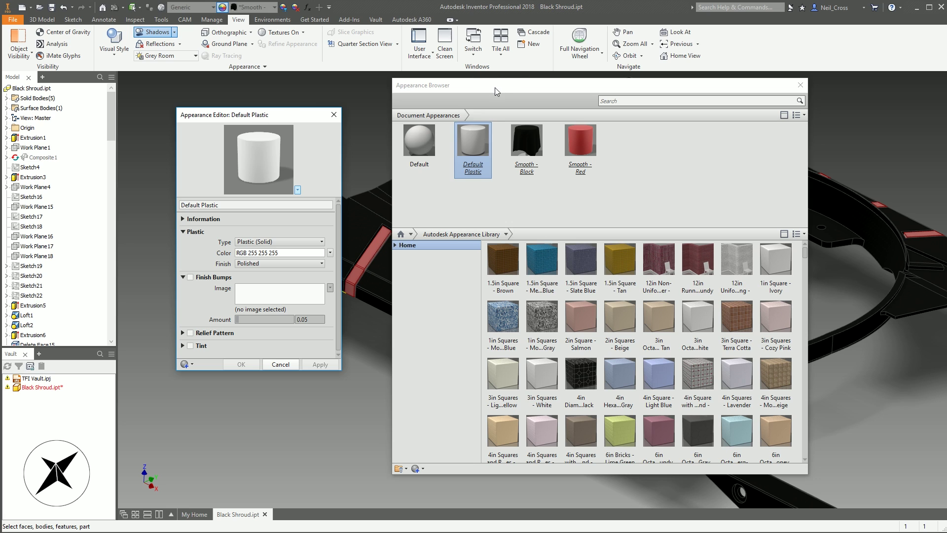
left_click_drag(475, 86, 910, 218)
mouse_move(263, 116)
left_mouse_down()
mouse_move(281, 108)
mouse_move(304, 131)
mouse_move(261, 121)
mouse_move(290, 120)
mouse_move(255, 128)
left_mouse_up()
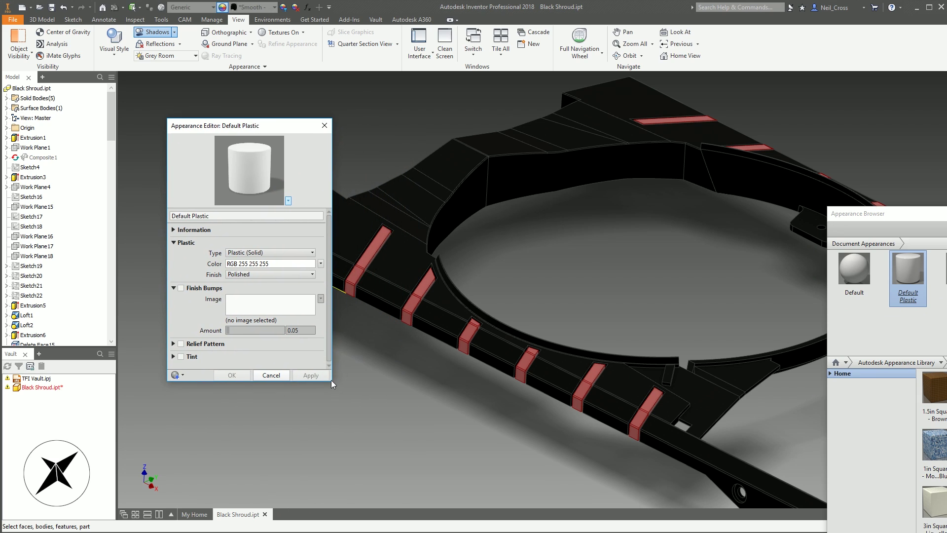
left_click_drag(332, 380, 457, 493)
left_click_drag(334, 128, 248, 63)
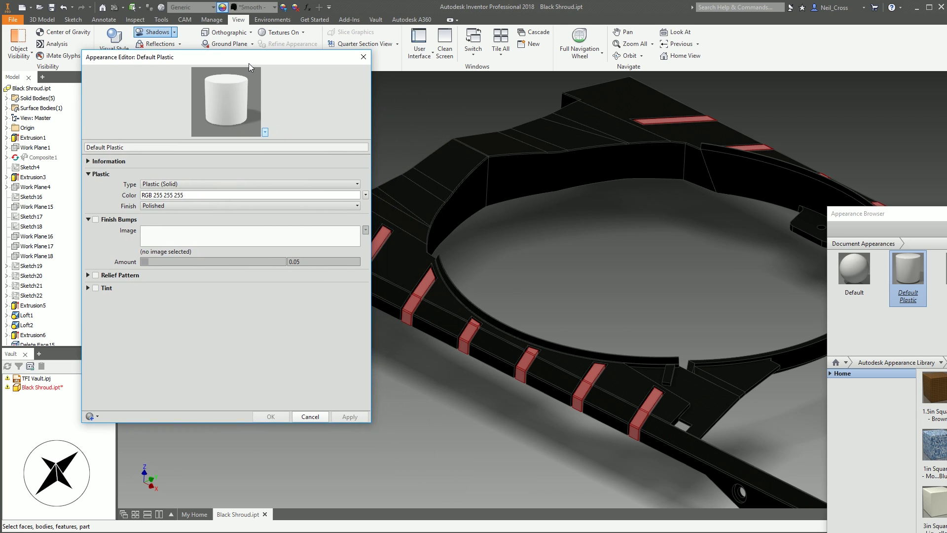
- Rename the appearance 'Black Textured Plastic', keeping Solid type and Polished finish, and apply it
triple_click(129, 148)
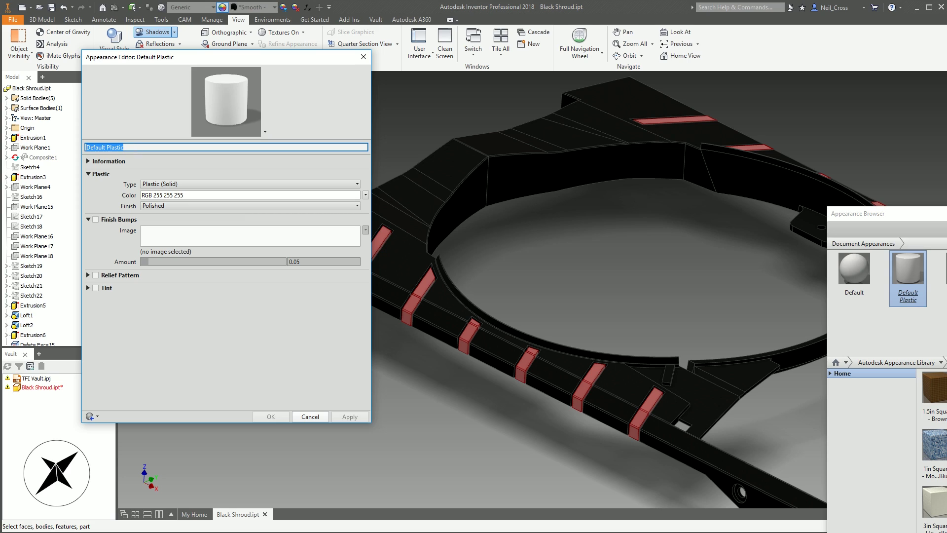
type("Black")
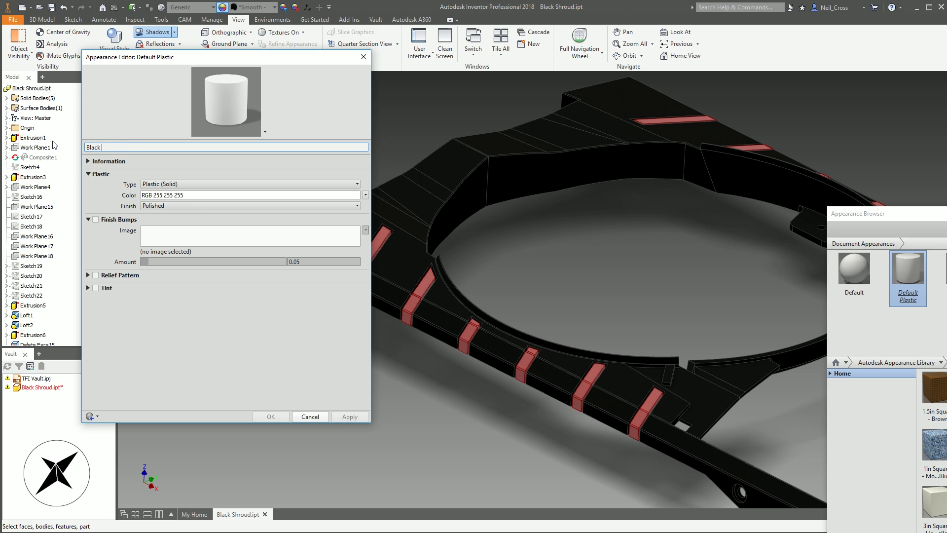
type(" Textured Plastic")
left_click(166, 184)
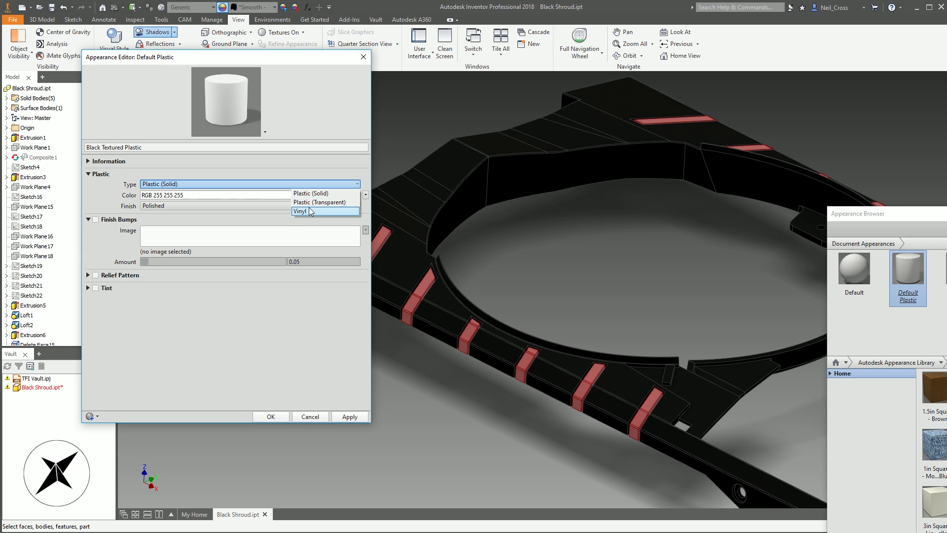
left_click(163, 205)
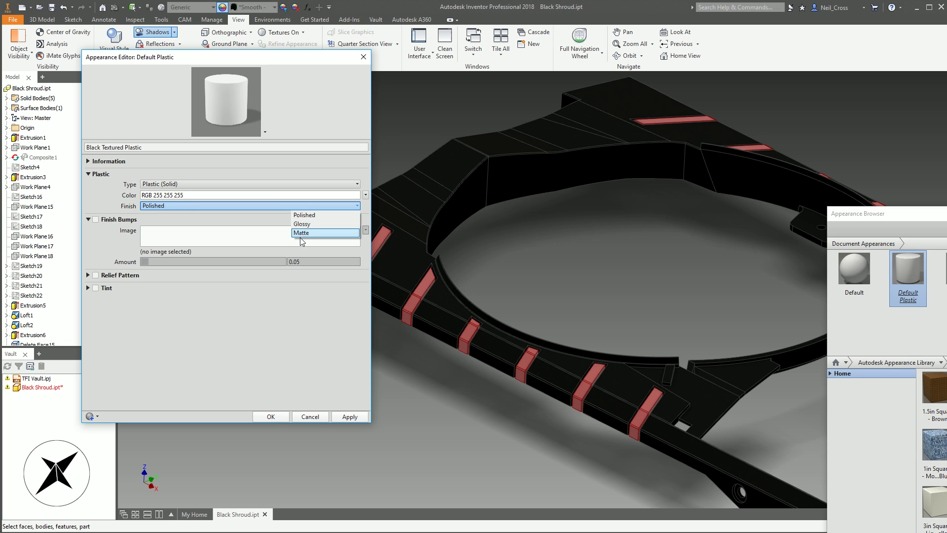
left_click(97, 205)
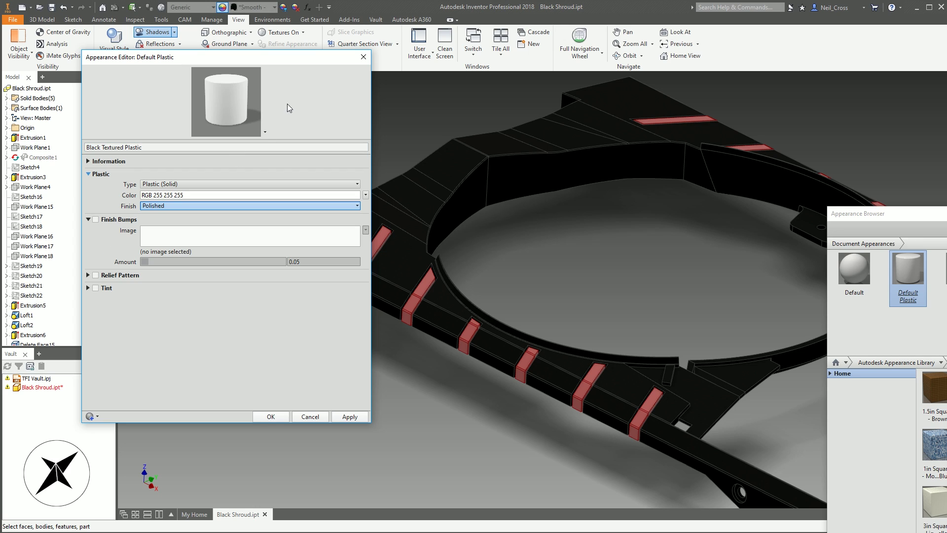
left_click(351, 417)
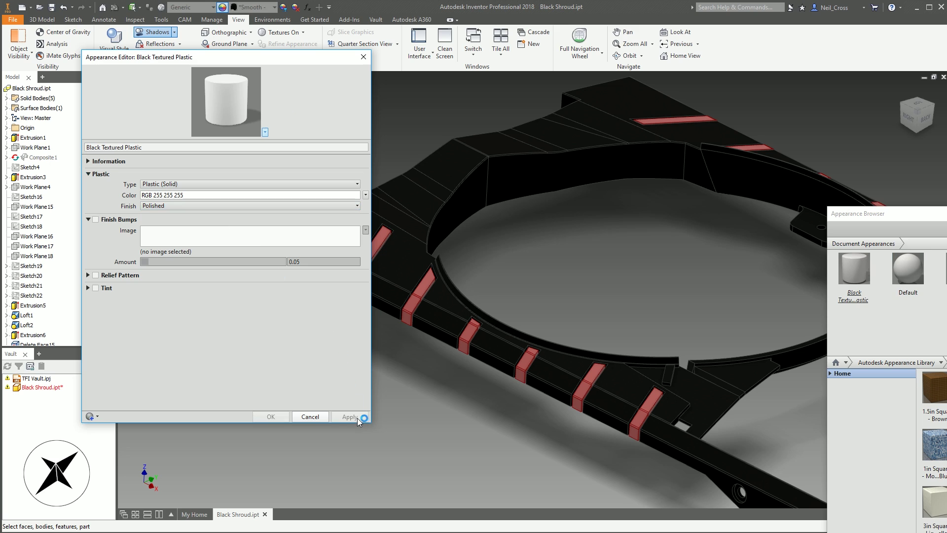
- Close the editor and assign Black Textured Plastic to the whole shroud from the appearance list
left_click(309, 416)
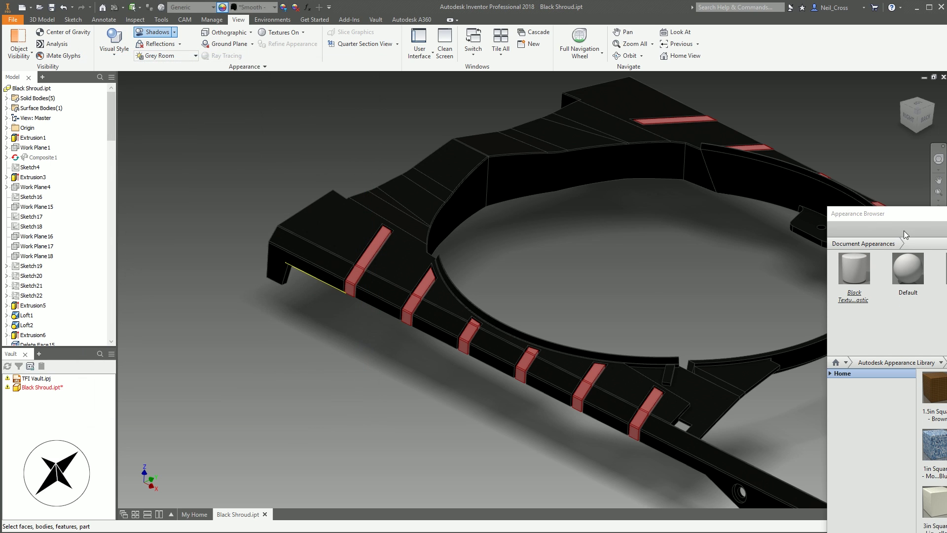
left_click_drag(904, 230, 692, 180)
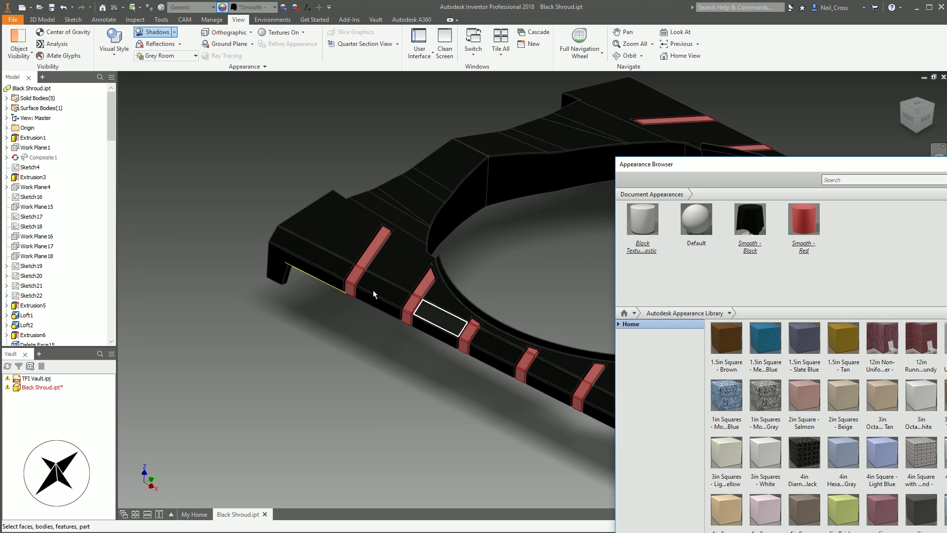
left_click(255, 10)
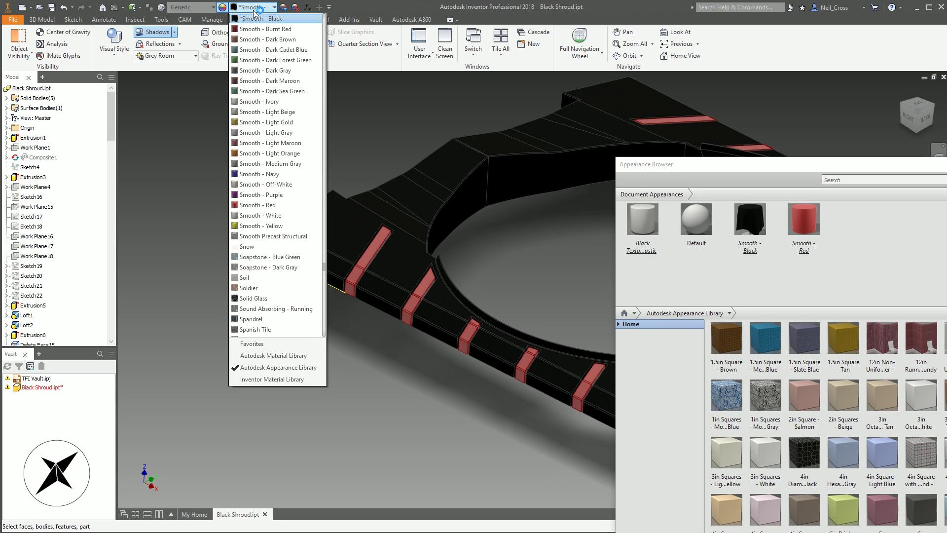
scroll(319, 115, "up", 10)
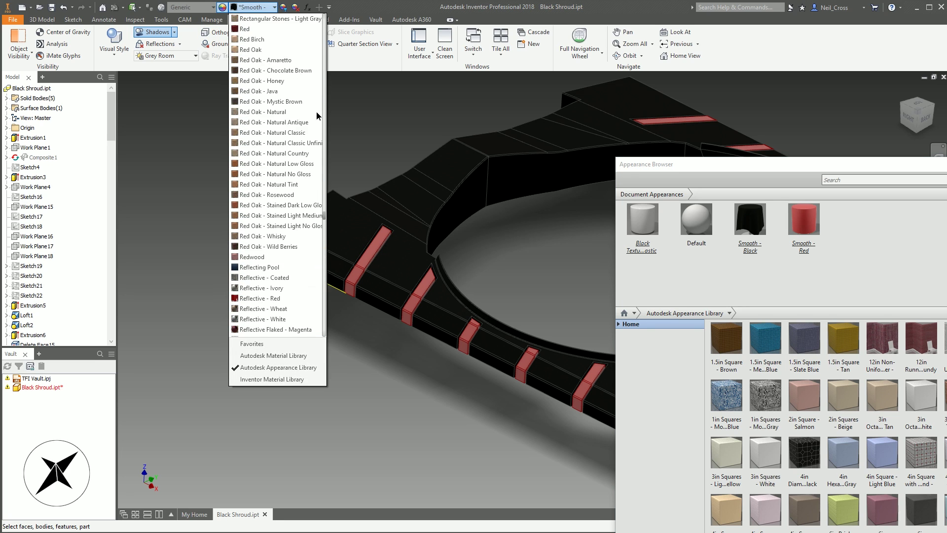
left_click(325, 52)
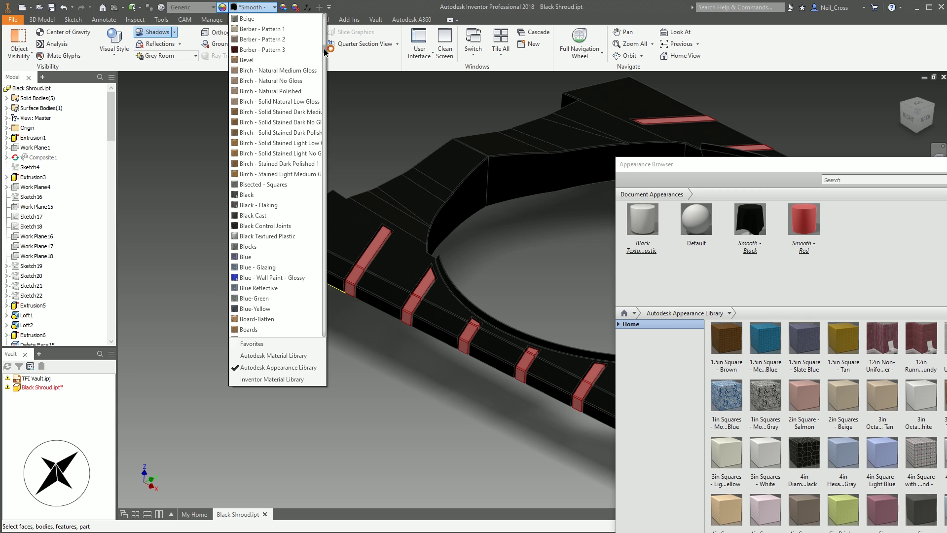
left_click(265, 237)
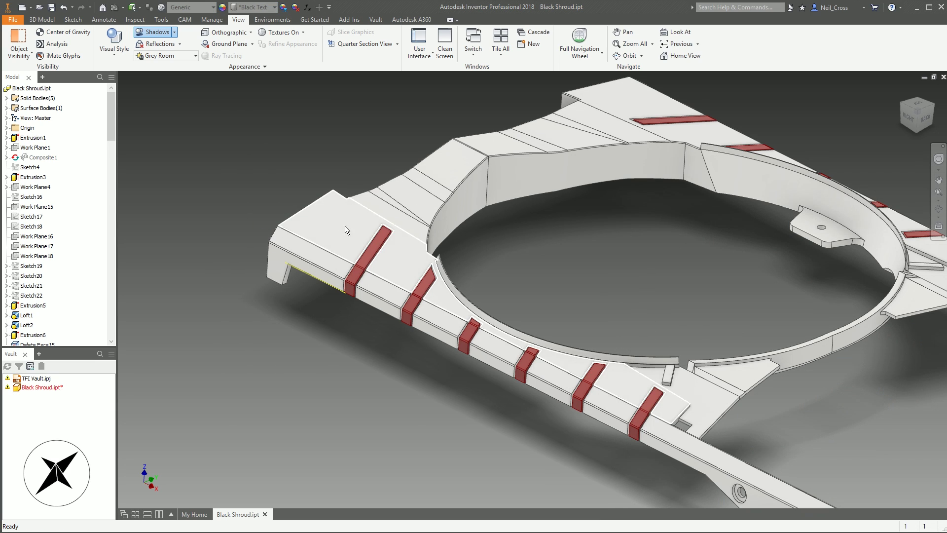
- Reopen the Appearance Browser and edit Black Textured Plastic from Document Appearances
left_click(222, 7)
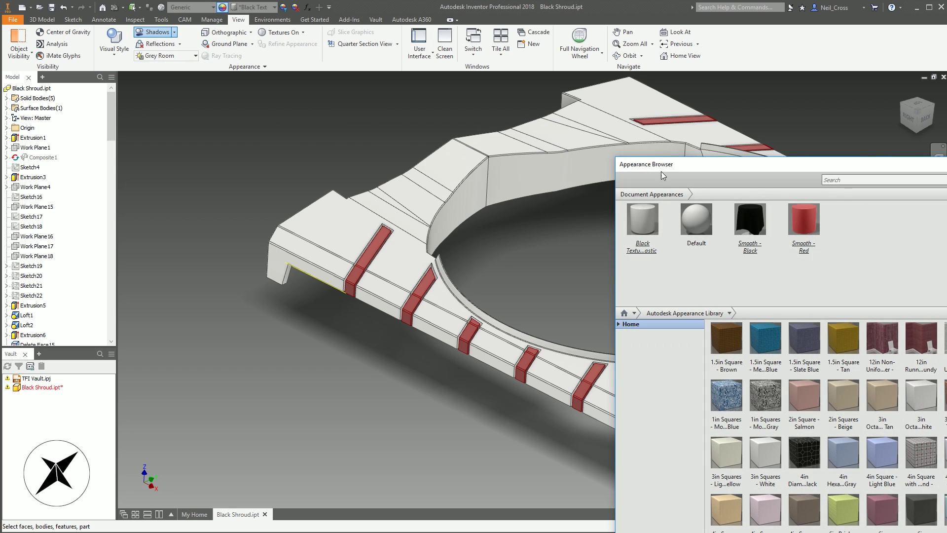
right_click(639, 215)
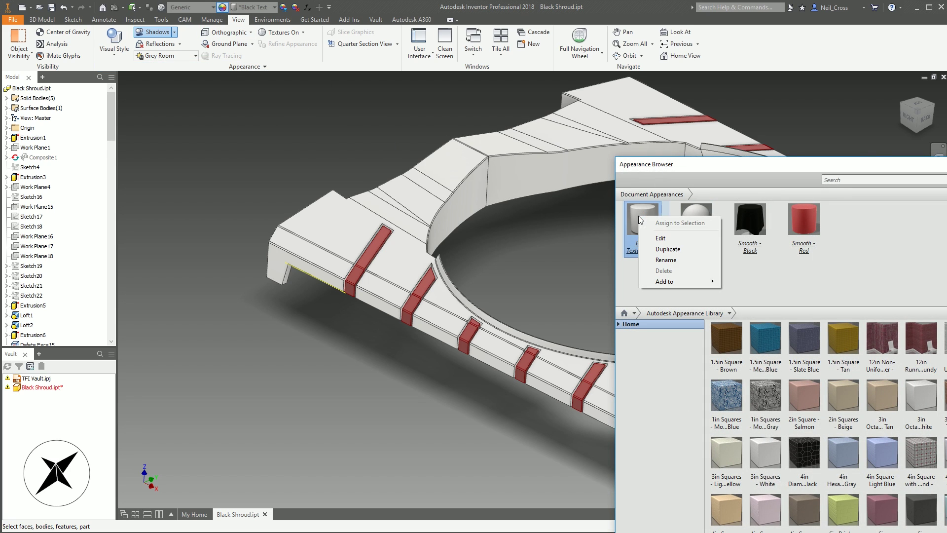
left_click(661, 238)
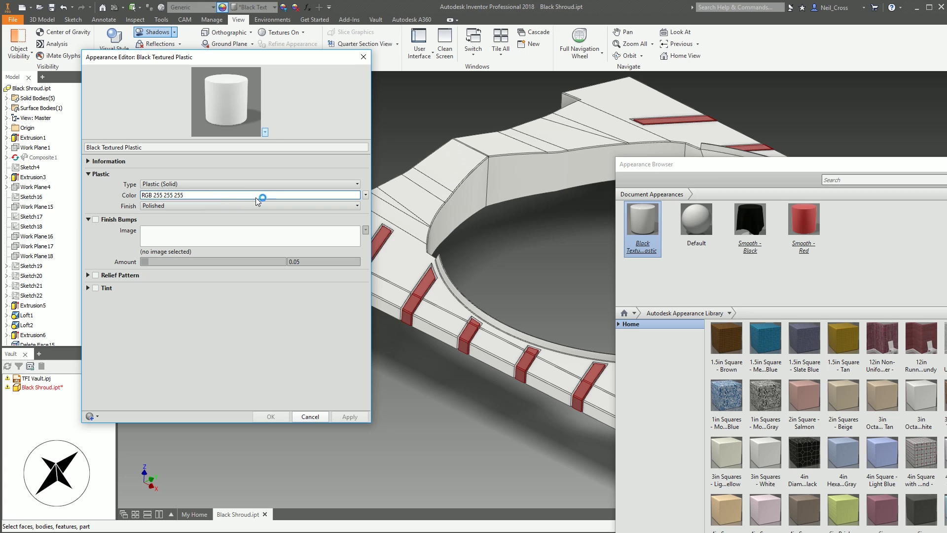
- Set Black Textured Plastic's colour to custom dark grey, Lum 71 (RGB 75 75 75)
left_click(303, 195)
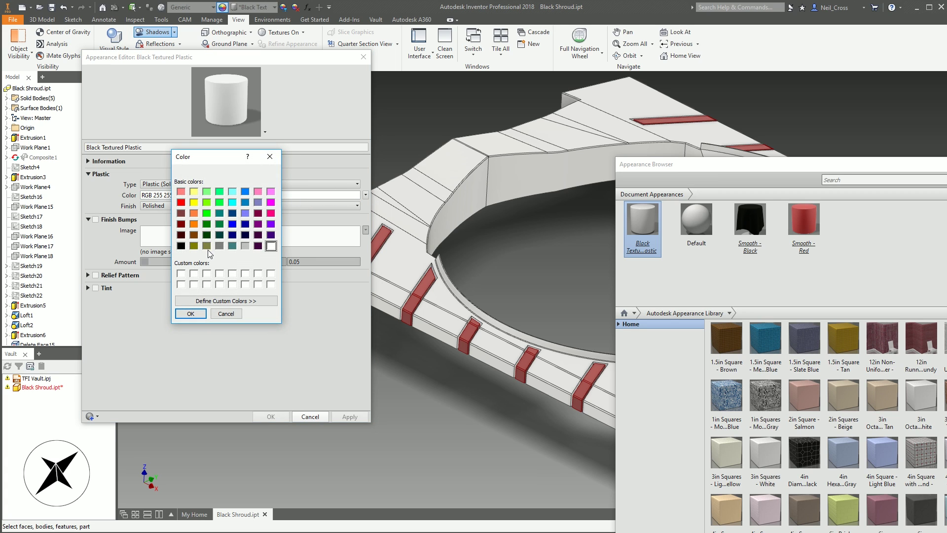
left_click(252, 302)
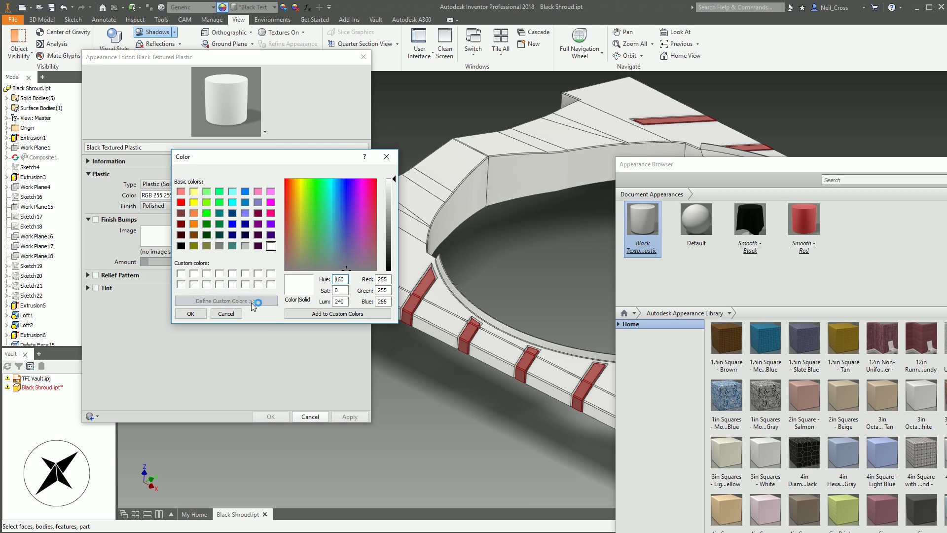
left_click_drag(392, 255, 393, 247)
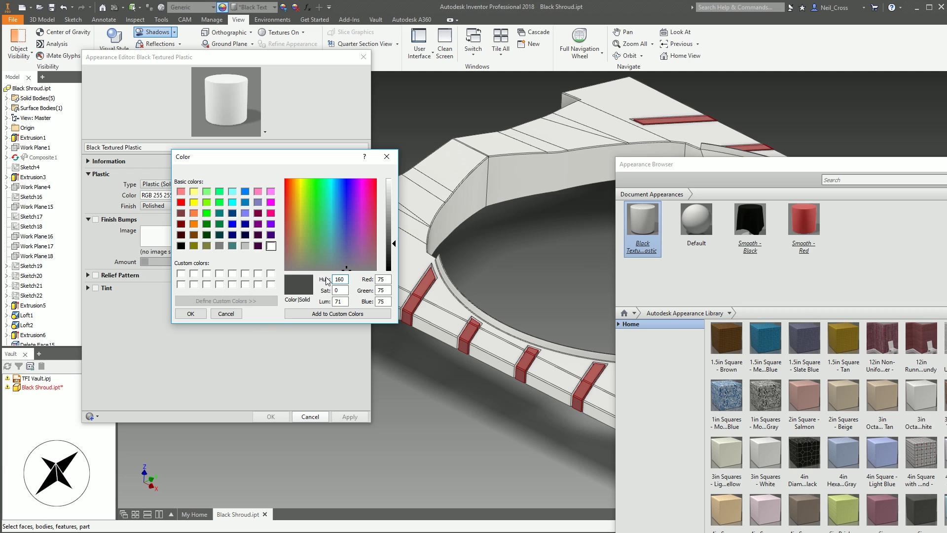
left_click(198, 314)
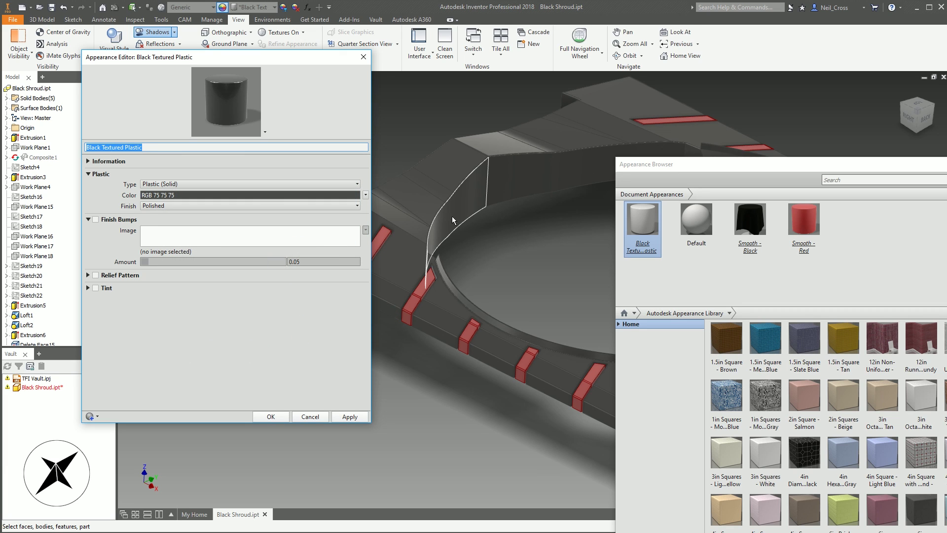
- Compare Glossy and Matte finishes, settle on Polished, and apply the colour and finish changes
left_click(286, 233)
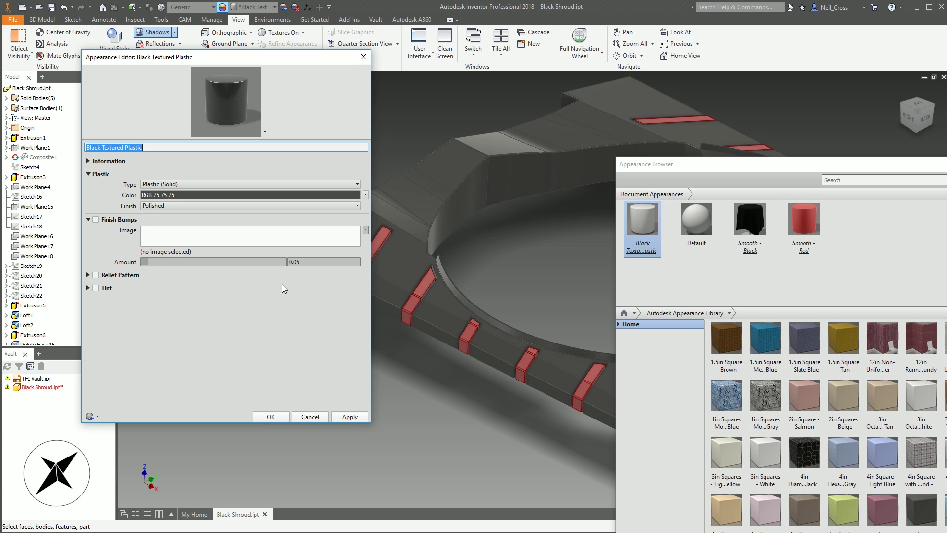
left_click(168, 206)
left_click(299, 224)
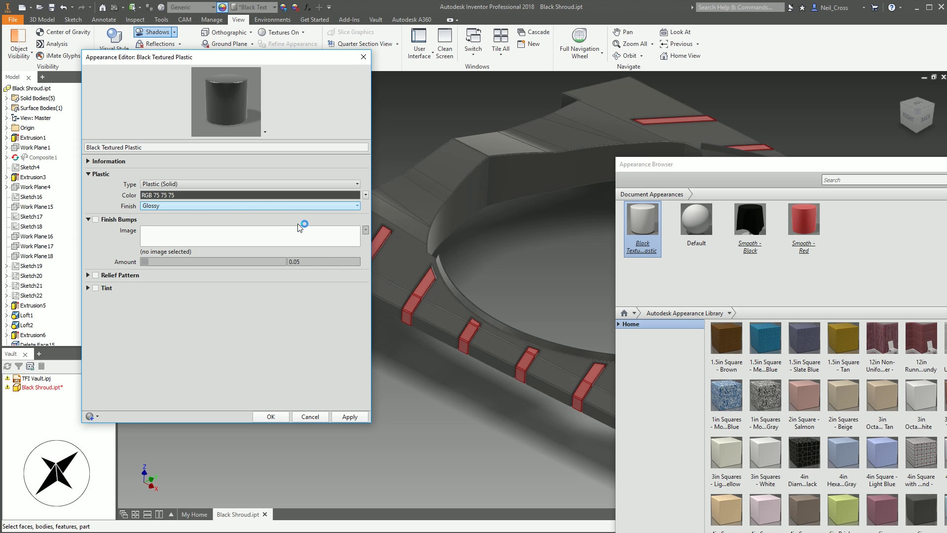
left_click(244, 207)
left_click(297, 233)
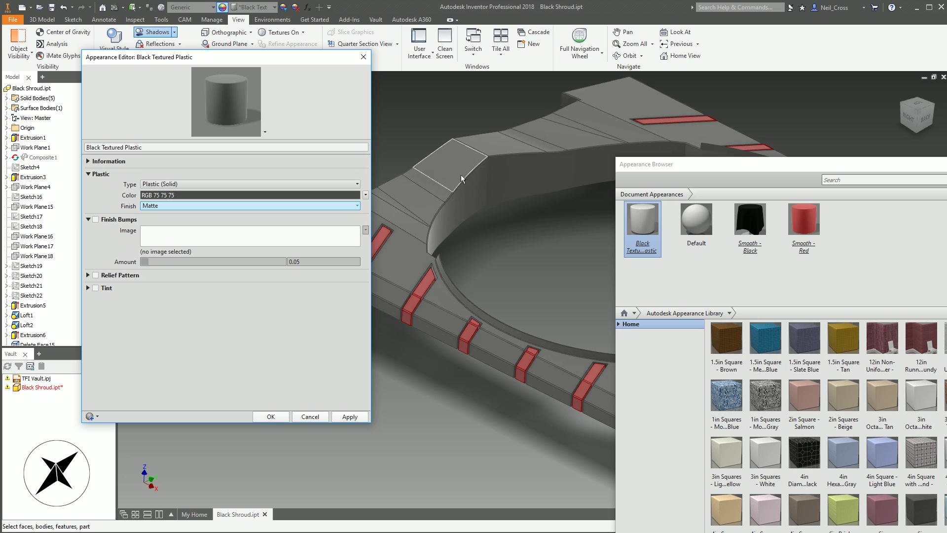
left_click(236, 206)
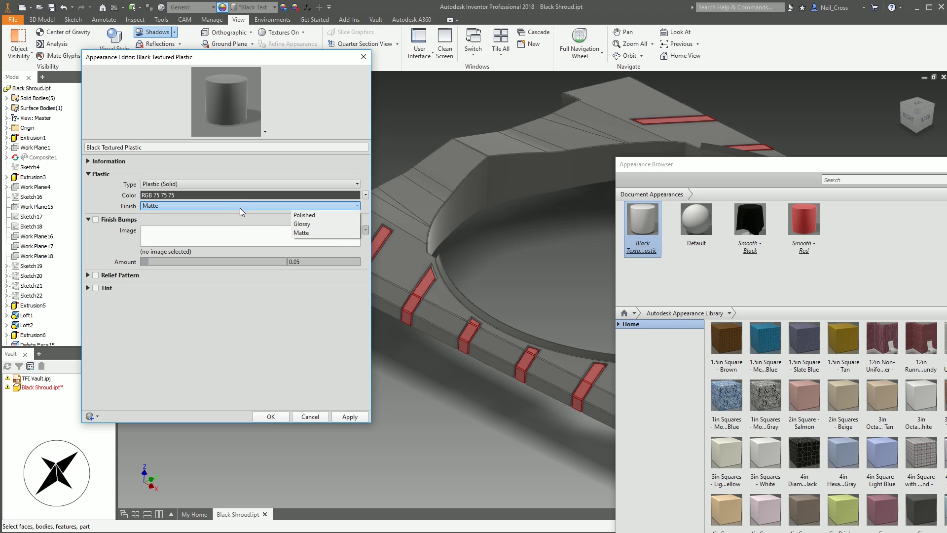
left_click(322, 214)
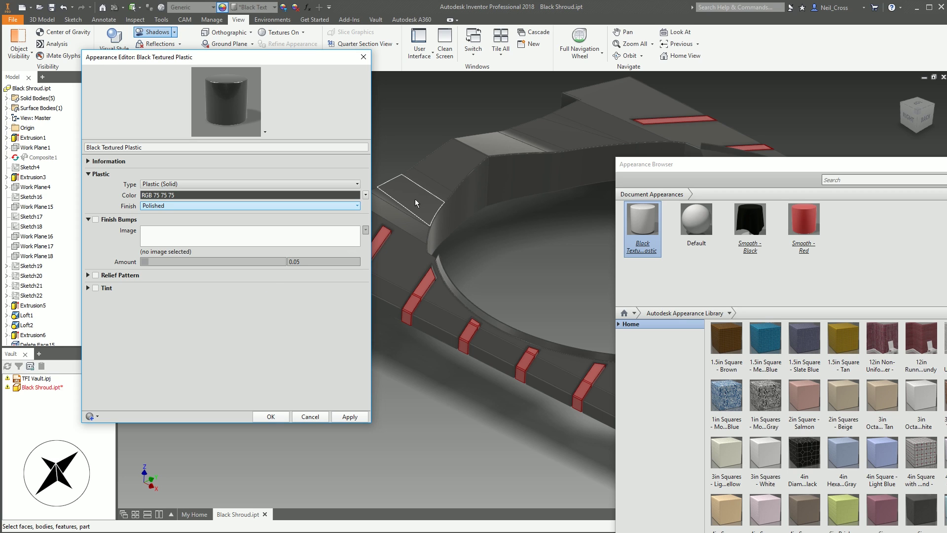
left_click(349, 417)
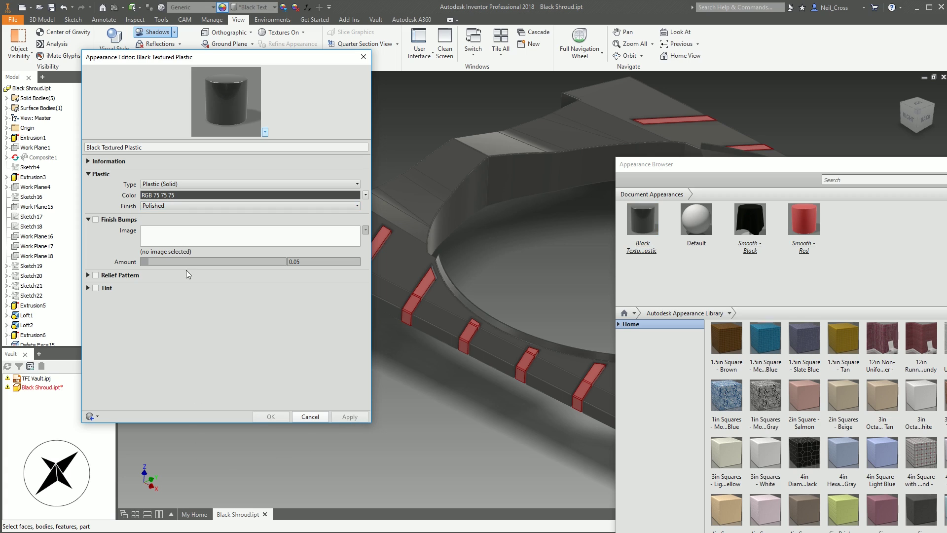
left_click_drag(202, 57, 211, 96)
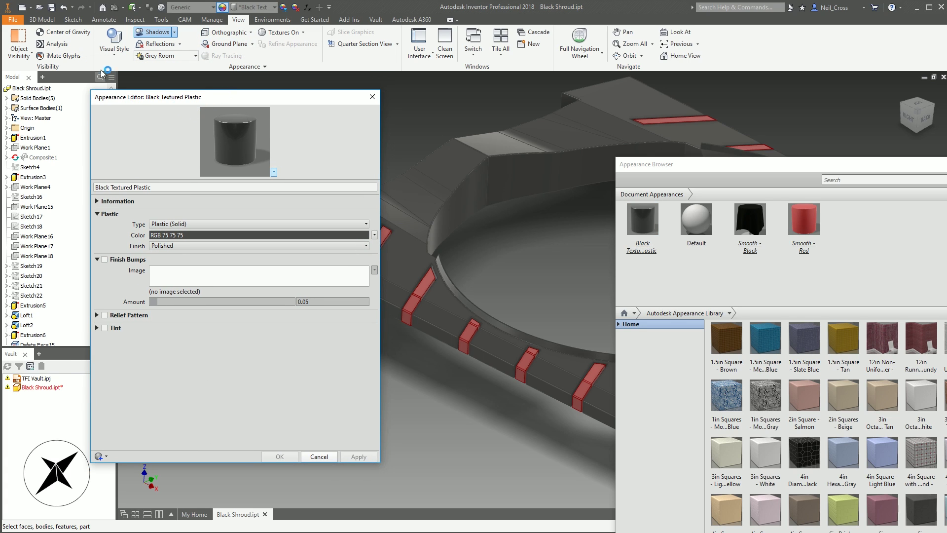
- Switch the model display to the Realistic visual style
left_click(107, 54)
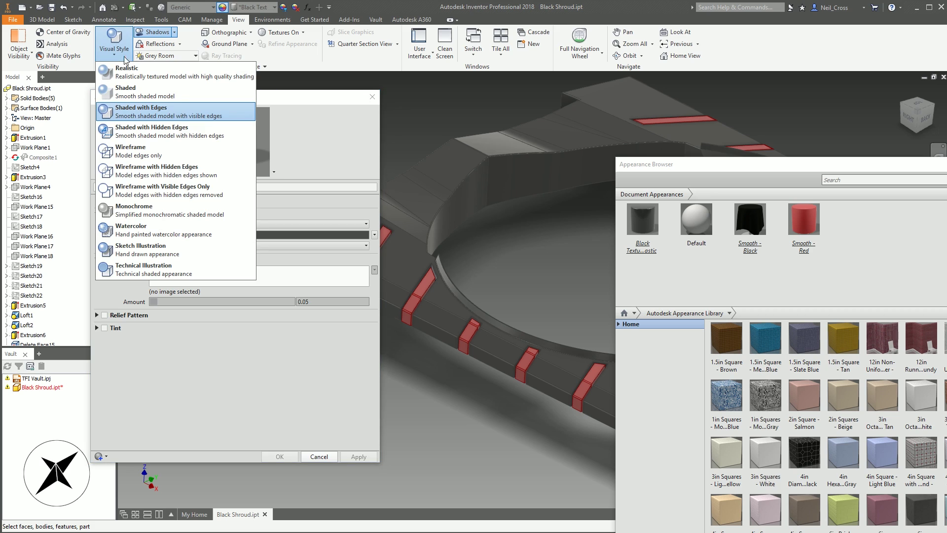
left_click(120, 73)
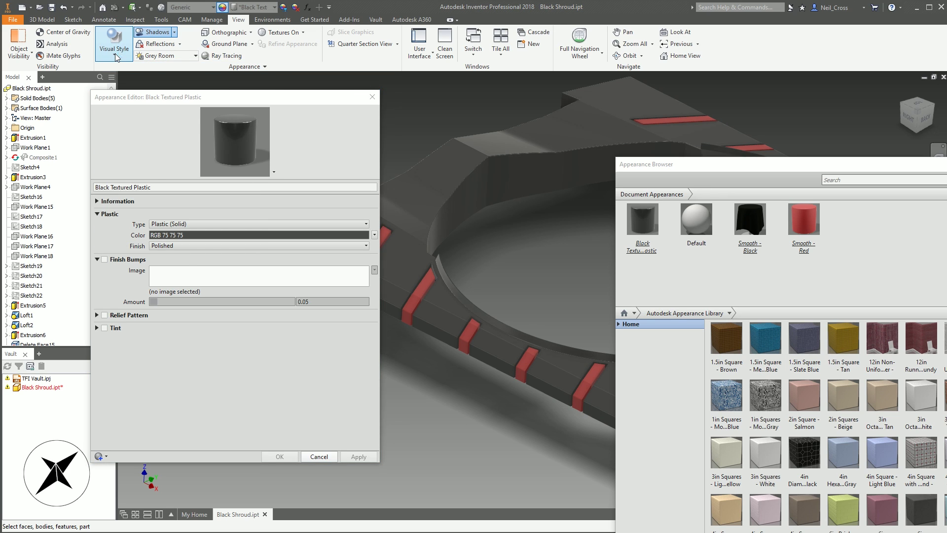
left_click(122, 52)
left_click(123, 55)
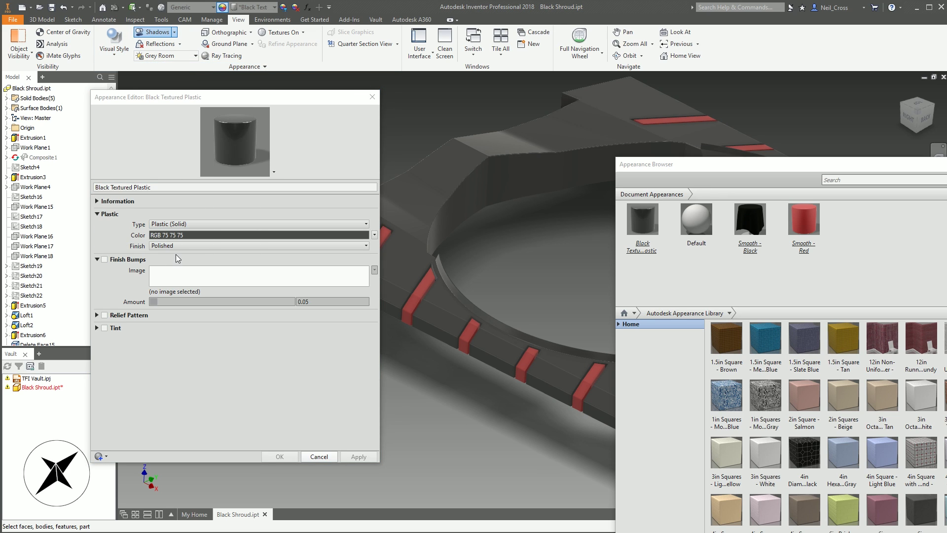
- Try Glossy and Matte, return to Polished, and enable Finish Bumps to pick a bump image
left_click(193, 246)
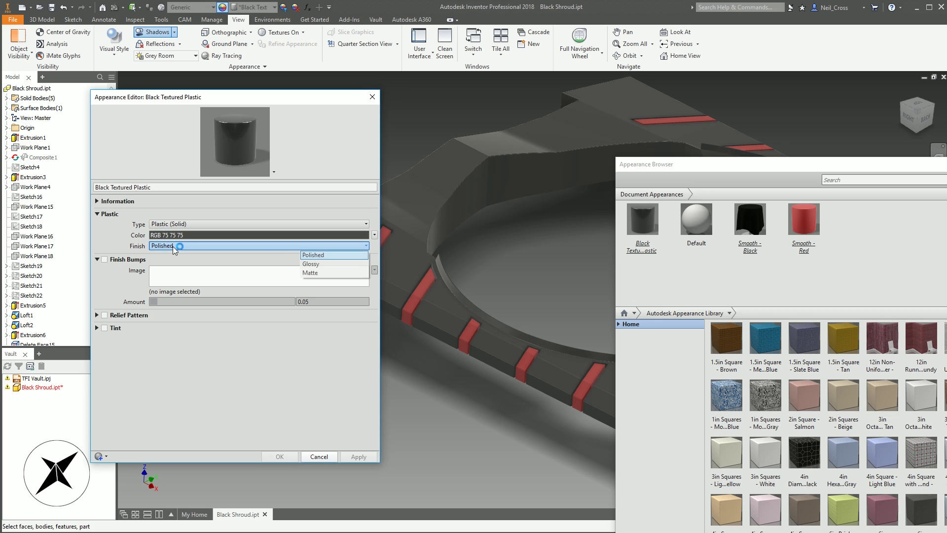
left_click(277, 265)
left_click(212, 246)
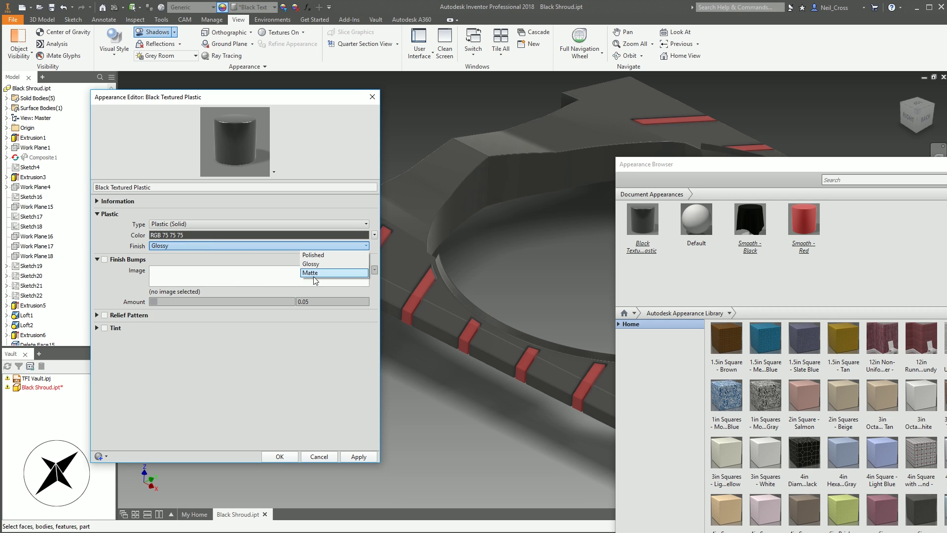
left_click(310, 273)
left_click(189, 246)
left_click(312, 255)
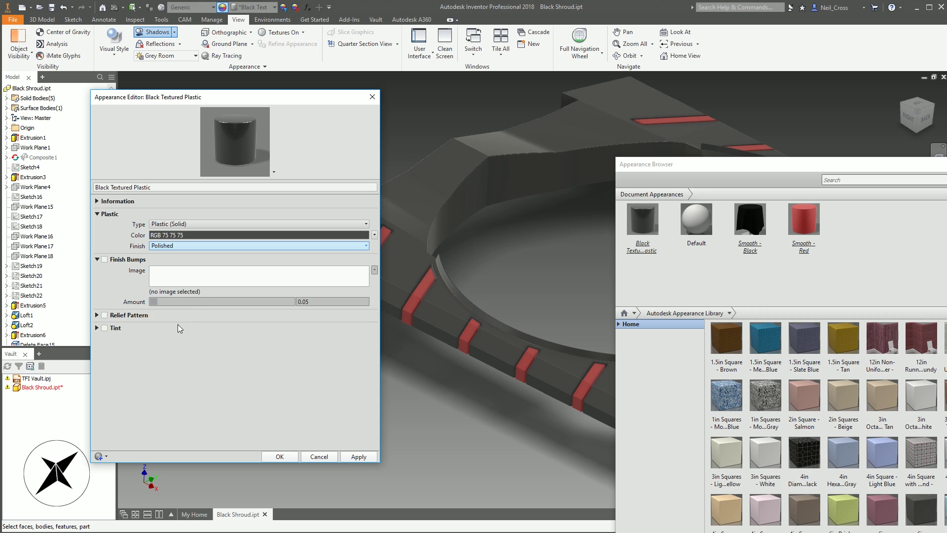
left_click(104, 259)
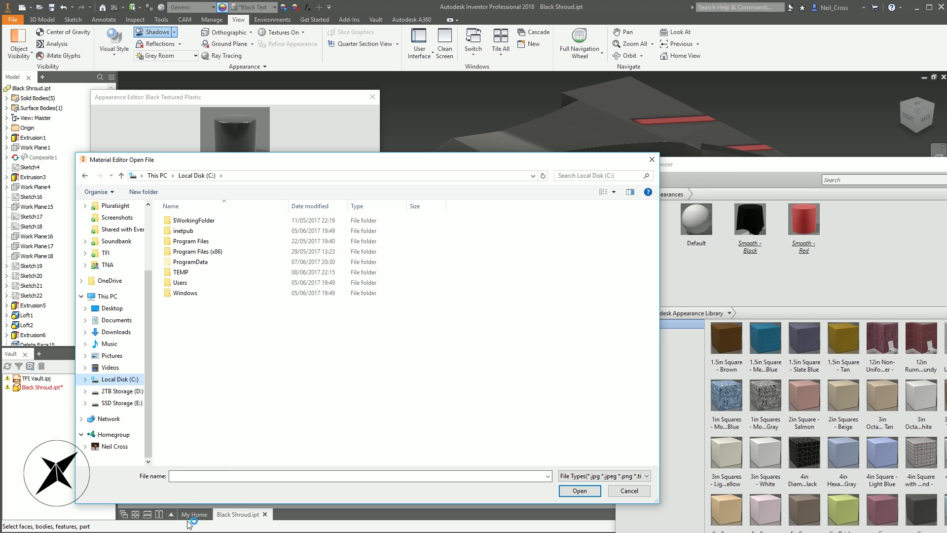
- Navigate to Program Files (x86)\Common Files\Autodesk Shared\Materials\Textures and open folder 3
double_click(200, 252)
double_click(201, 252)
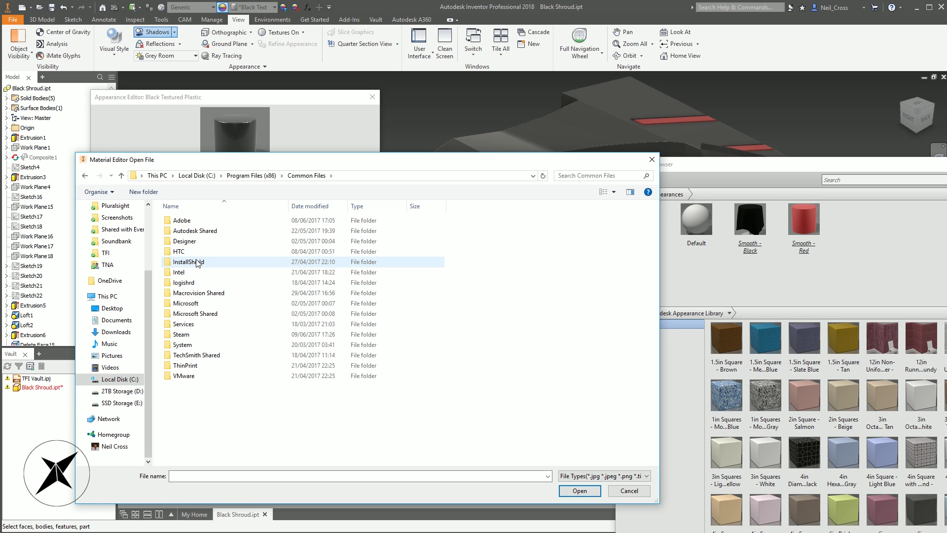
double_click(196, 230)
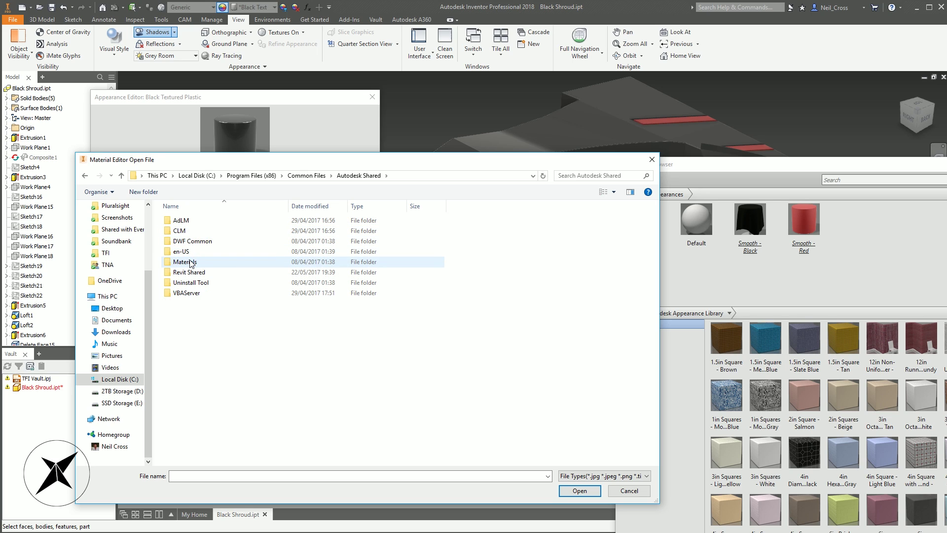
double_click(193, 261)
double_click(183, 231)
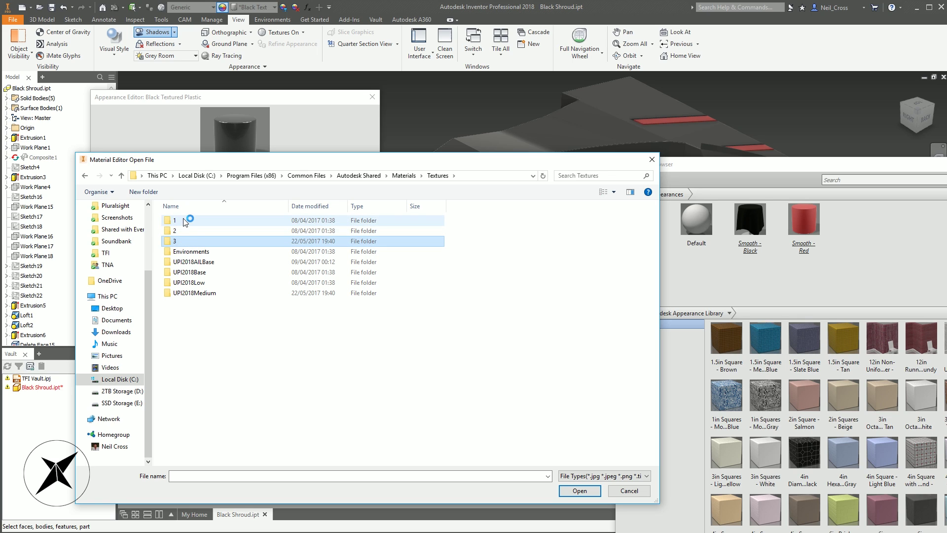
left_click(183, 221)
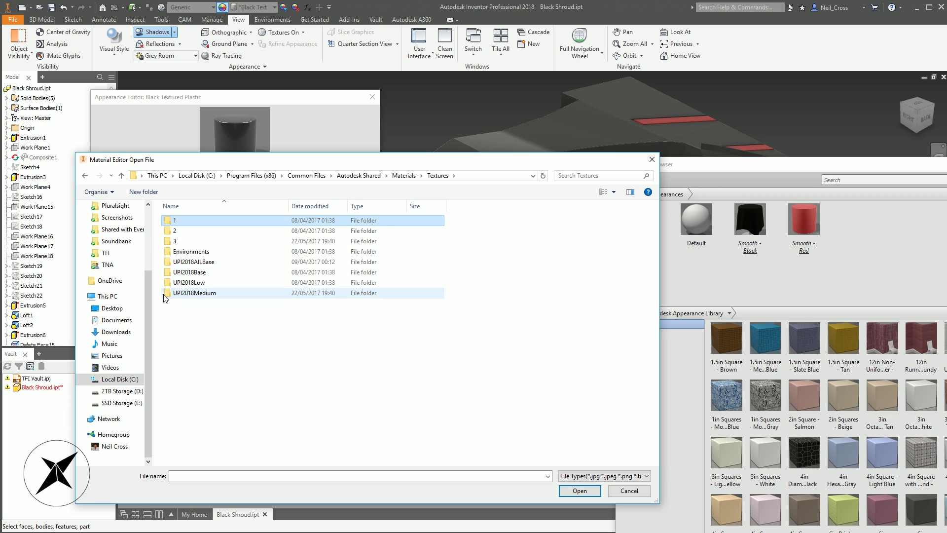
left_click(178, 231)
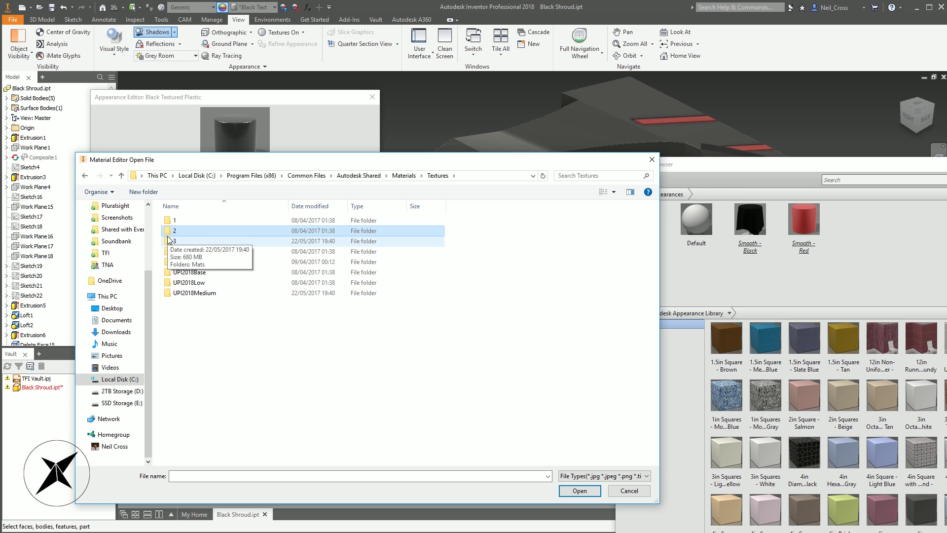
left_click(177, 242)
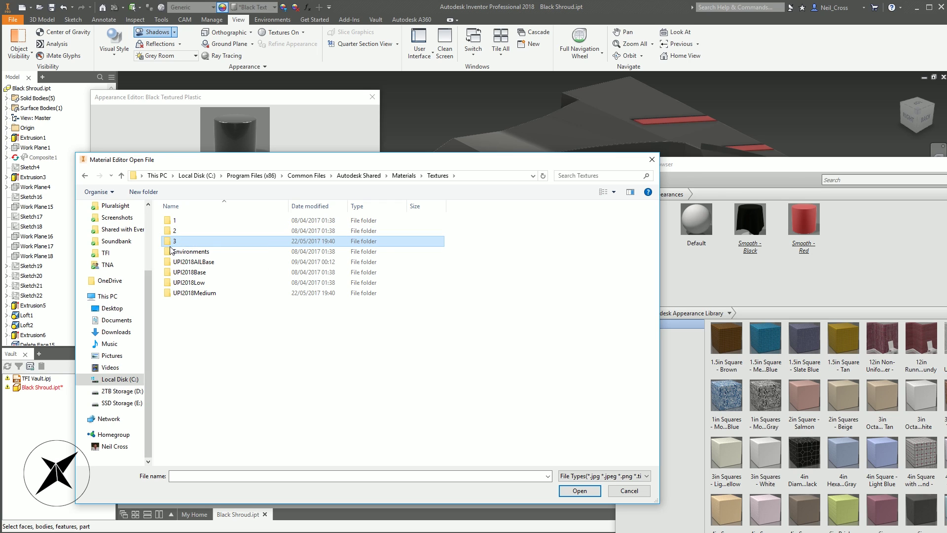
double_click(175, 243)
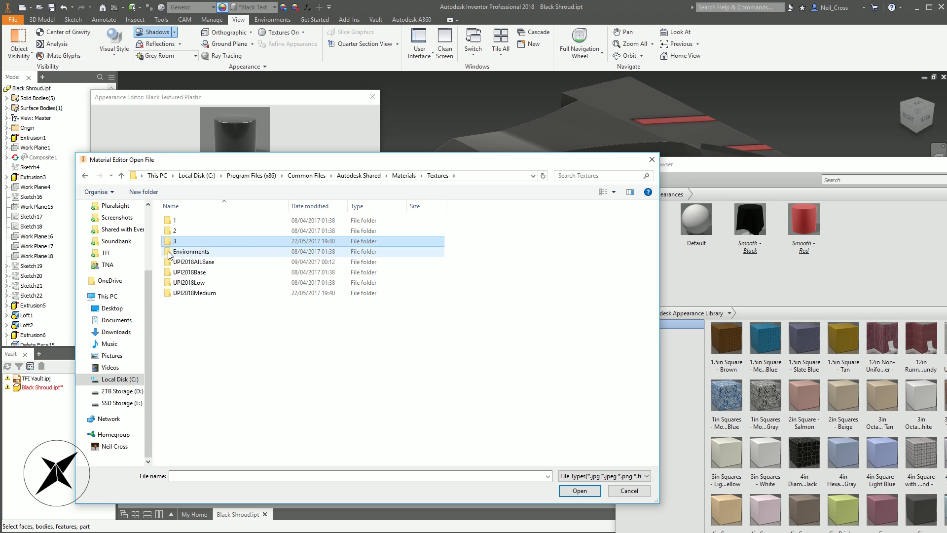
double_click(175, 242)
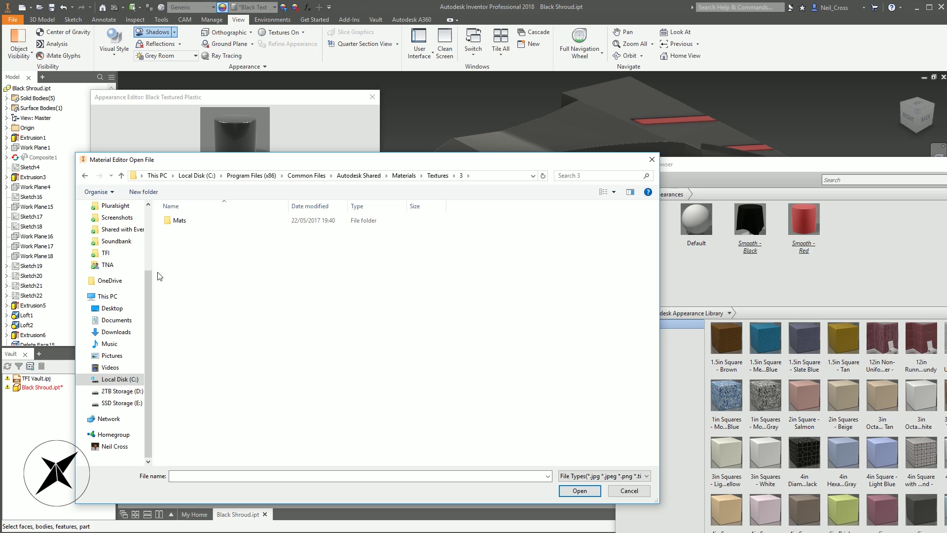
- Open the Mats texture folder and show its files as extra-large thumbnails
double_click(179, 220)
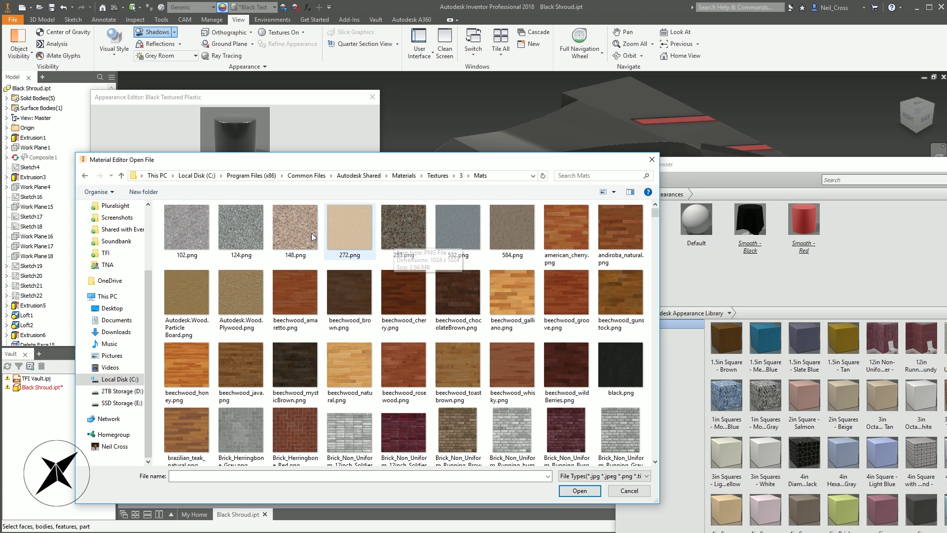
left_click(613, 194)
left_click_drag(613, 200, 612, 173)
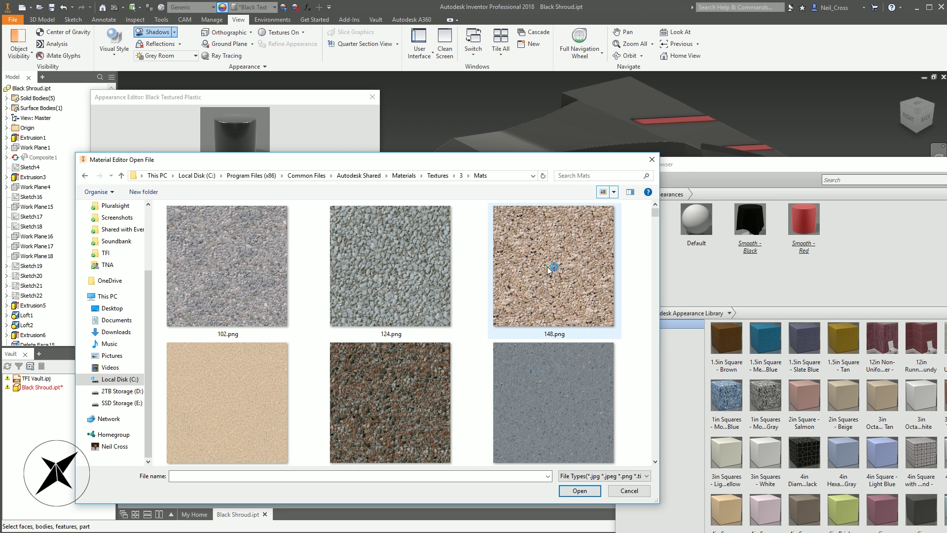
mouse_move(655, 214)
left_mouse_down()
mouse_move(655, 249)
mouse_move(665, 205)
left_mouse_up()
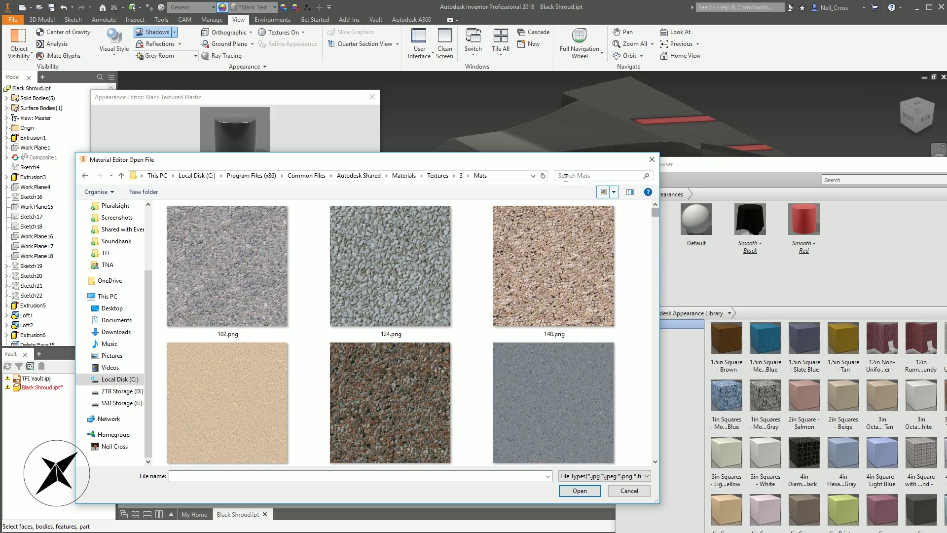
- Search the Mats folder for 'plastic' and select plastic_Course_bump.png
left_click(590, 175)
left_click(586, 192)
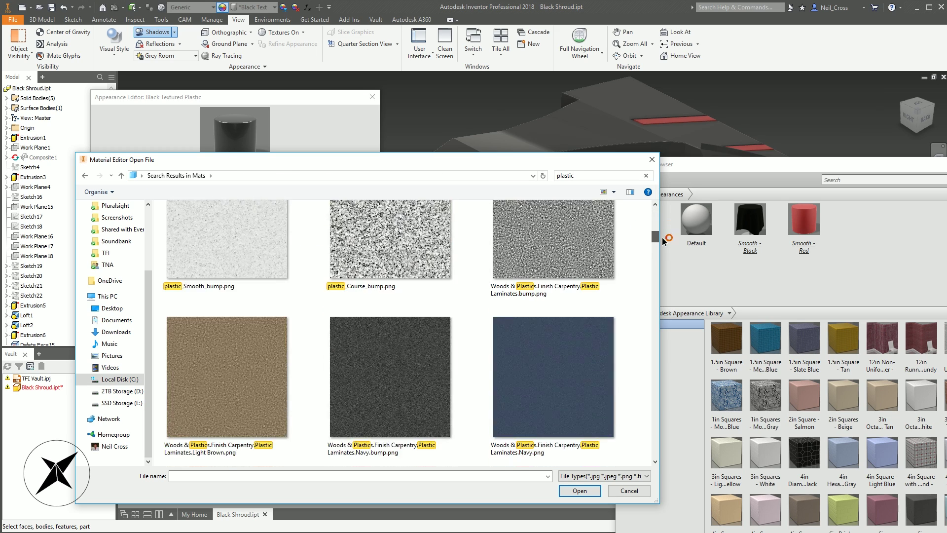
scroll(647, 238, "down", 3)
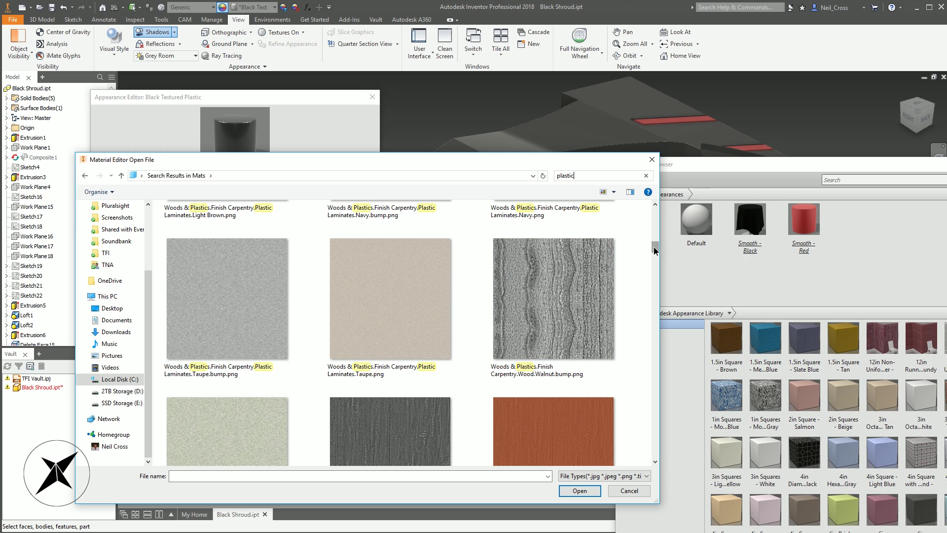
left_click_drag(653, 247, 653, 231)
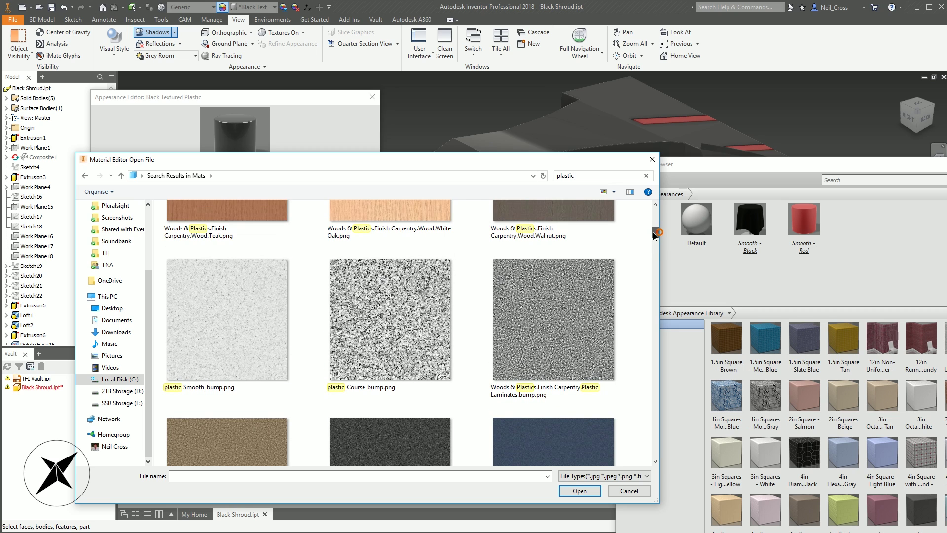
left_click(361, 336)
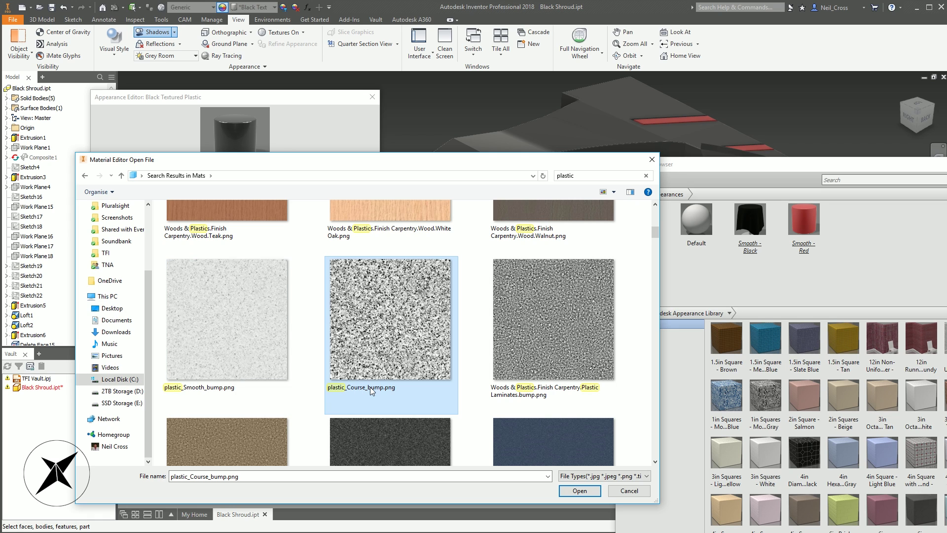
- Load plastic_Course_bump.png as the Finish Bumps image and open its Texture Editor
double_click(347, 312)
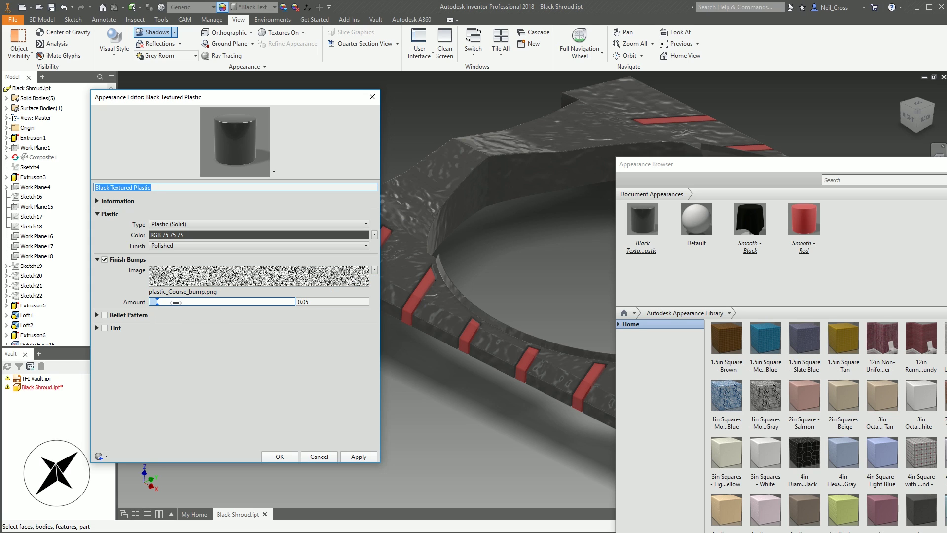
left_click(193, 280)
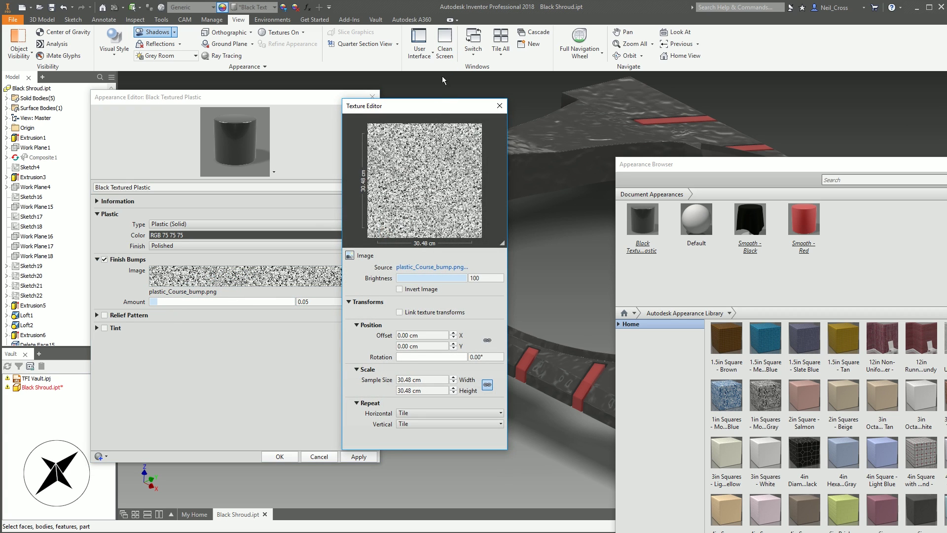
- Try a 4 cm sample width for the bump texture
left_click_drag(427, 105, 372, 66)
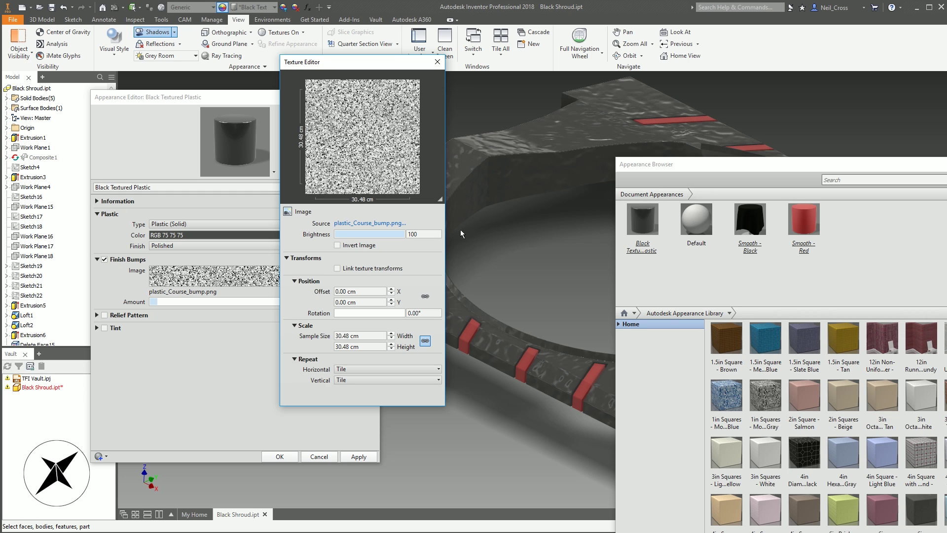
left_click(349, 336)
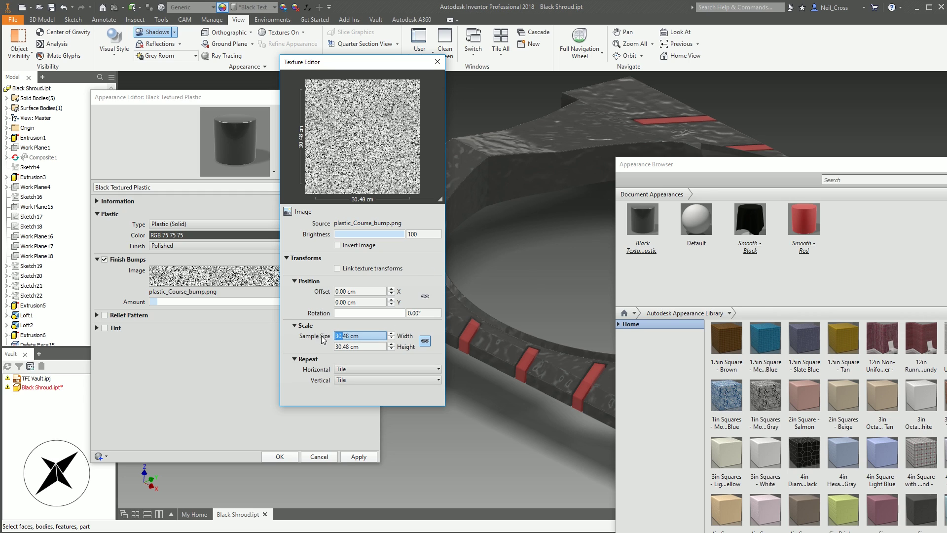
left_click_drag(350, 336, 317, 340)
type("4")
key("Tab")
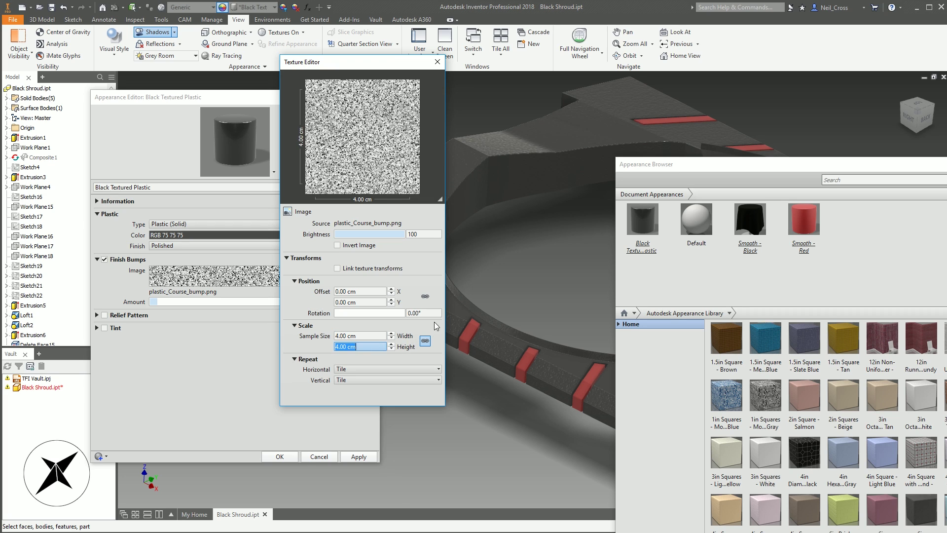
scroll(534, 381, "up", 5)
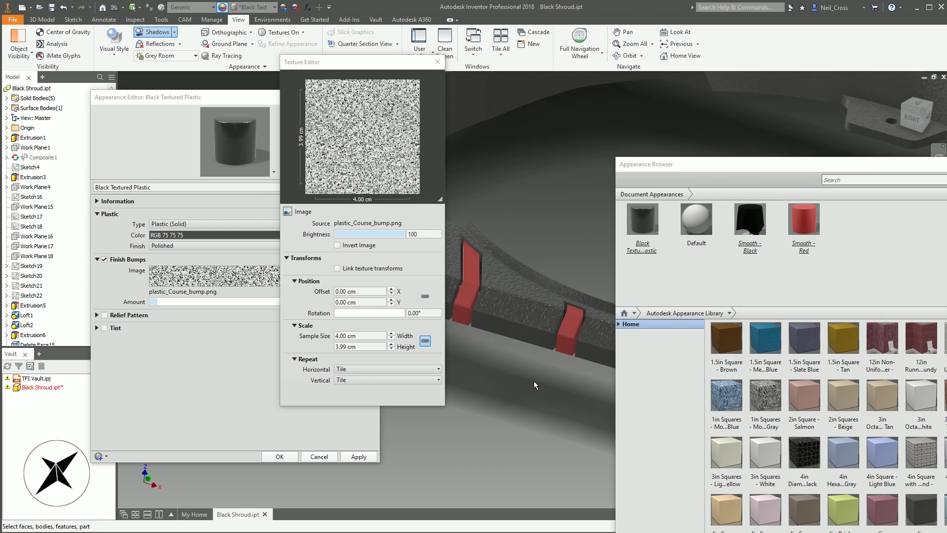
scroll(533, 381, "up", 5)
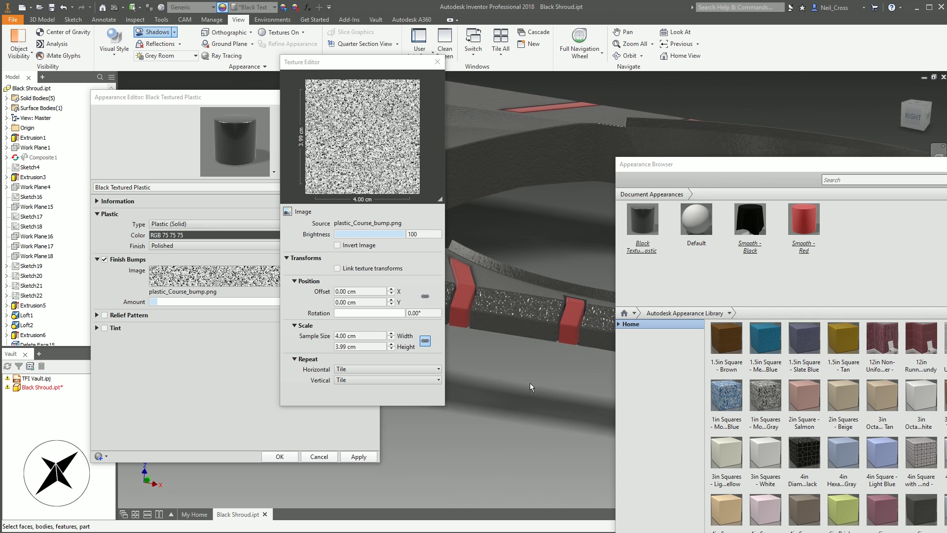
- Set the sample width and height to 3.00 cm, keeping rotation at 0.00°
double_click(347, 336)
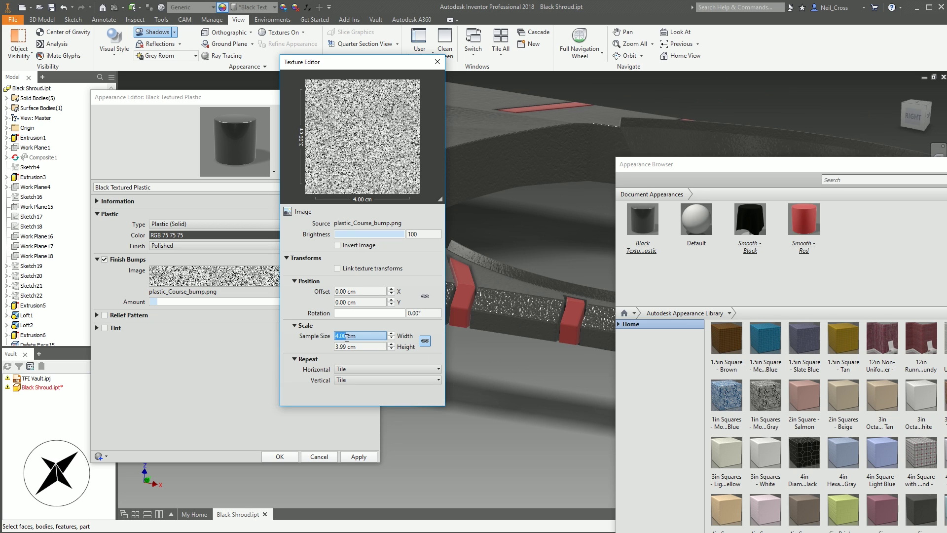
type("3")
double_click(350, 346)
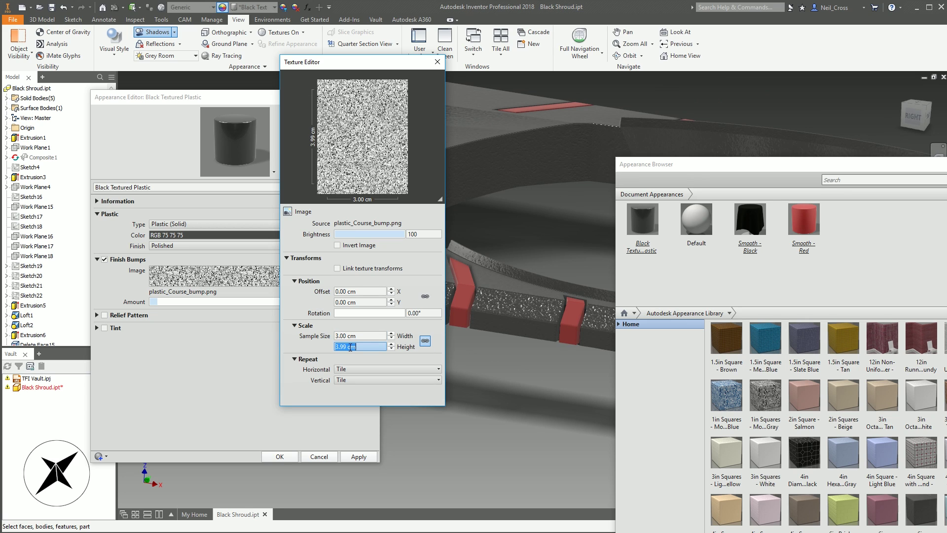
type("3")
double_click(354, 335)
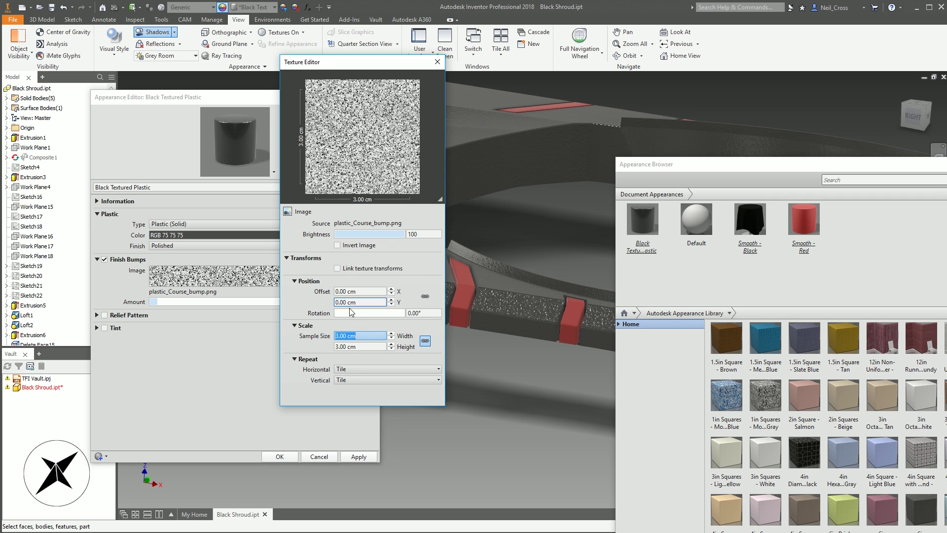
left_click_drag(342, 314, 335, 316)
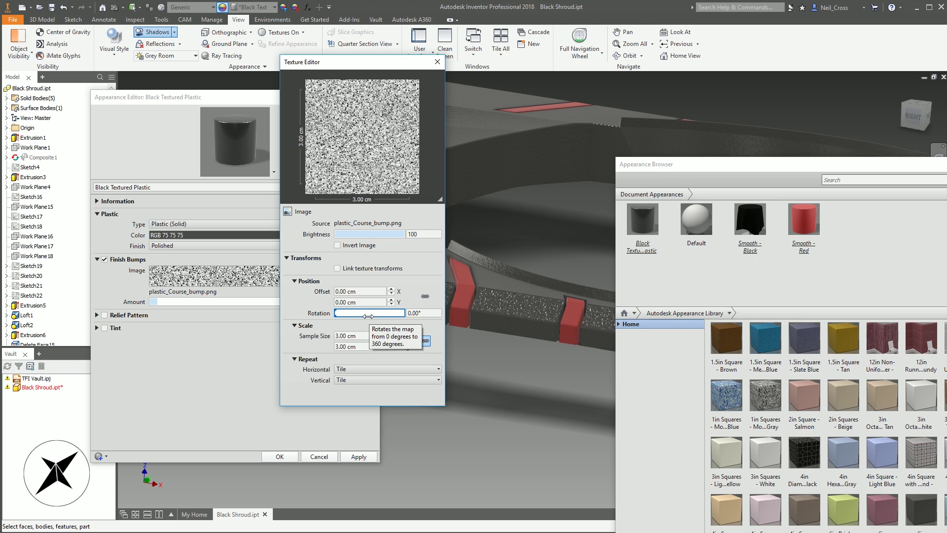
- Test deeper and shallower Finish Bumps amounts, then settle on an amount of 0.10
left_click(438, 62)
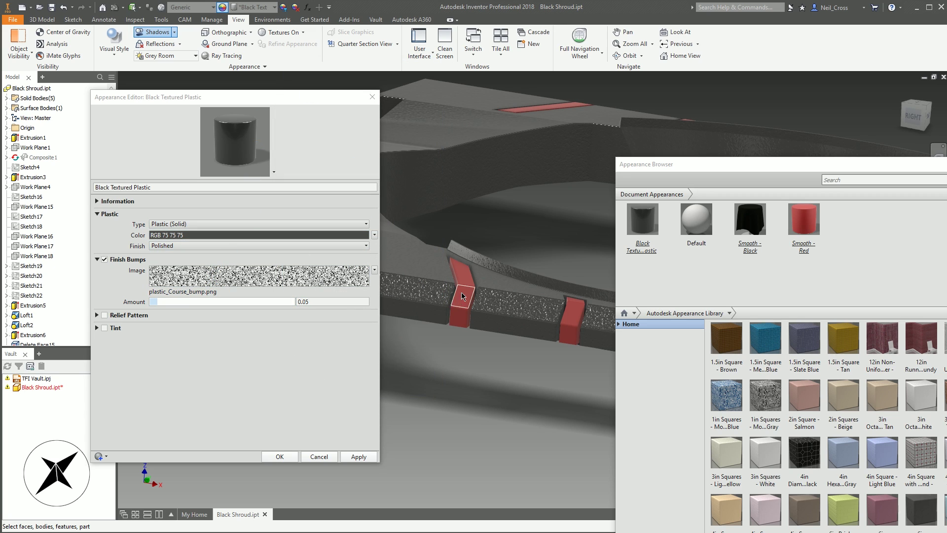
scroll(475, 282, "down", 6)
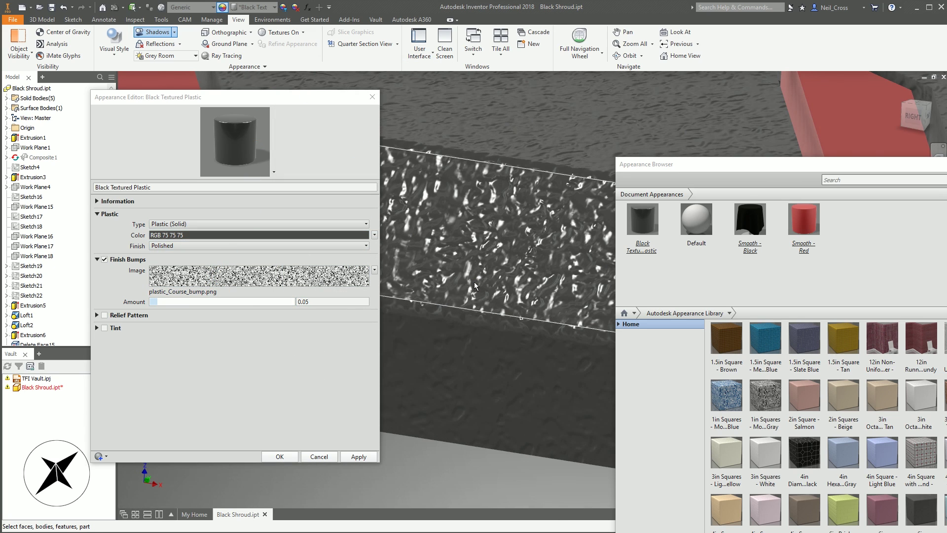
scroll(474, 283, "up", 2)
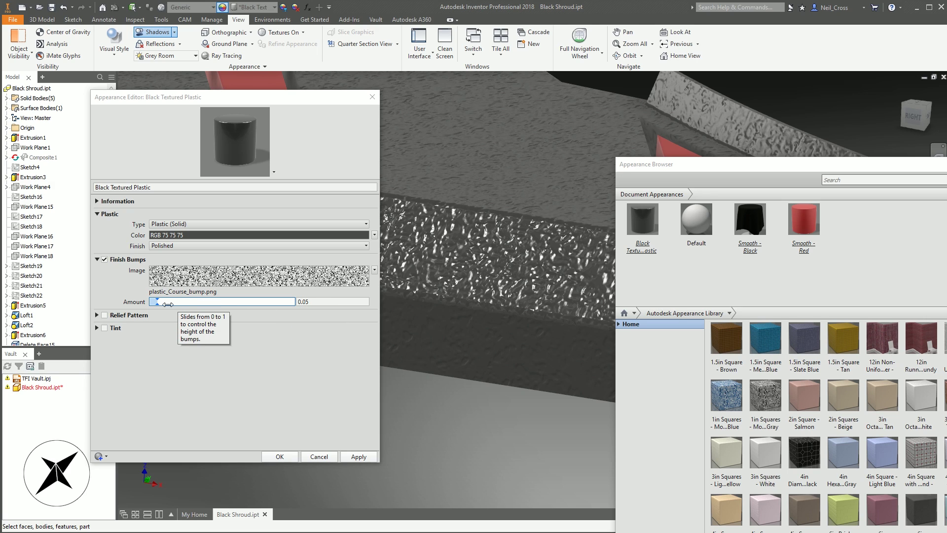
left_click_drag(158, 303, 230, 305)
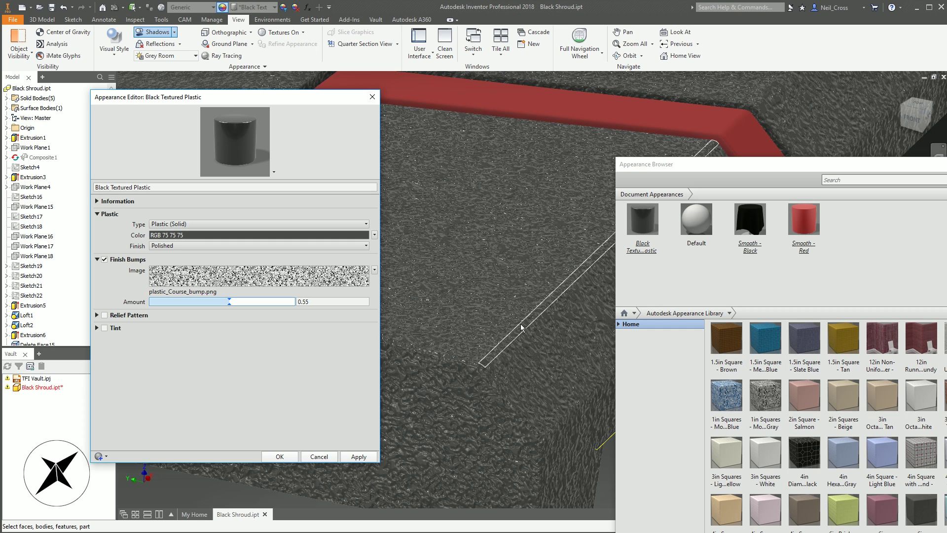
left_click_drag(229, 302, 163, 309)
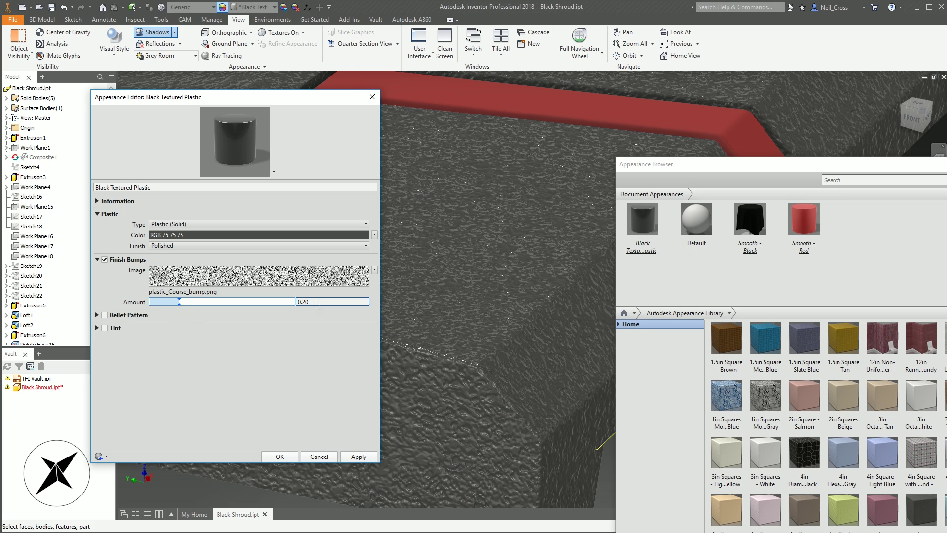
left_click(519, 362)
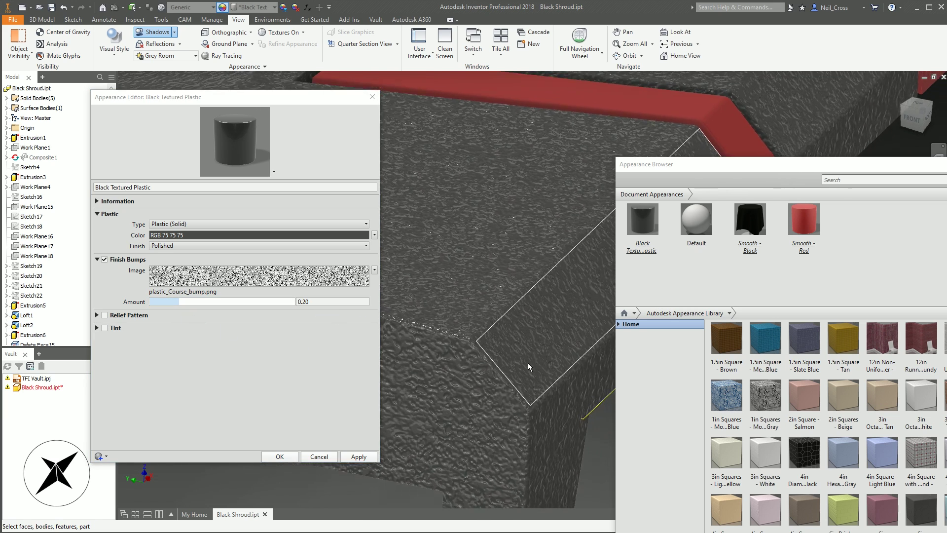
middle_click_drag(528, 363, 478, 352, "shift")
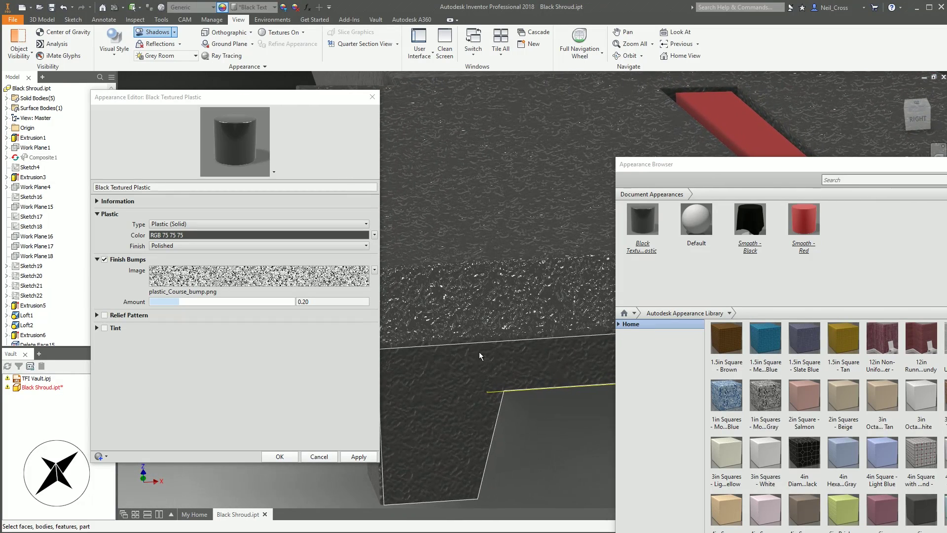
left_click(230, 301)
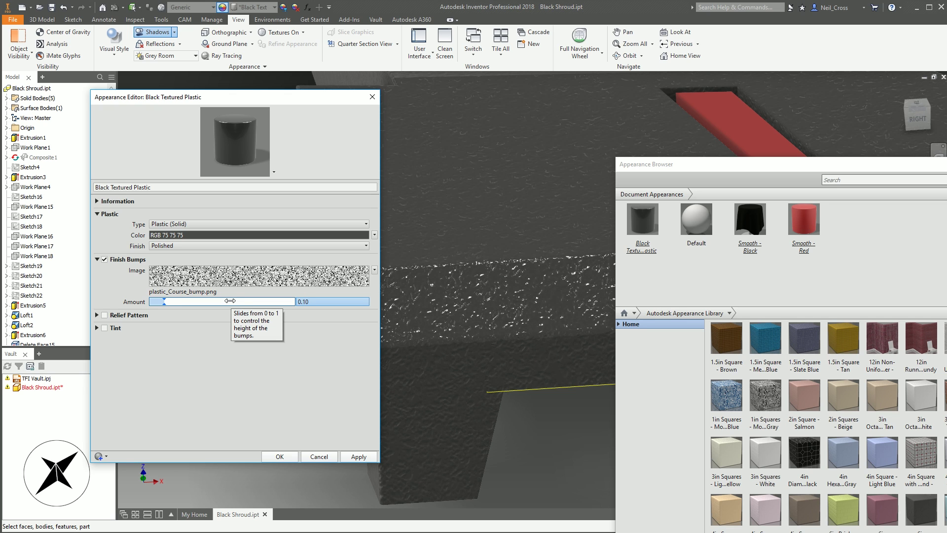
key("Return")
key("F6")
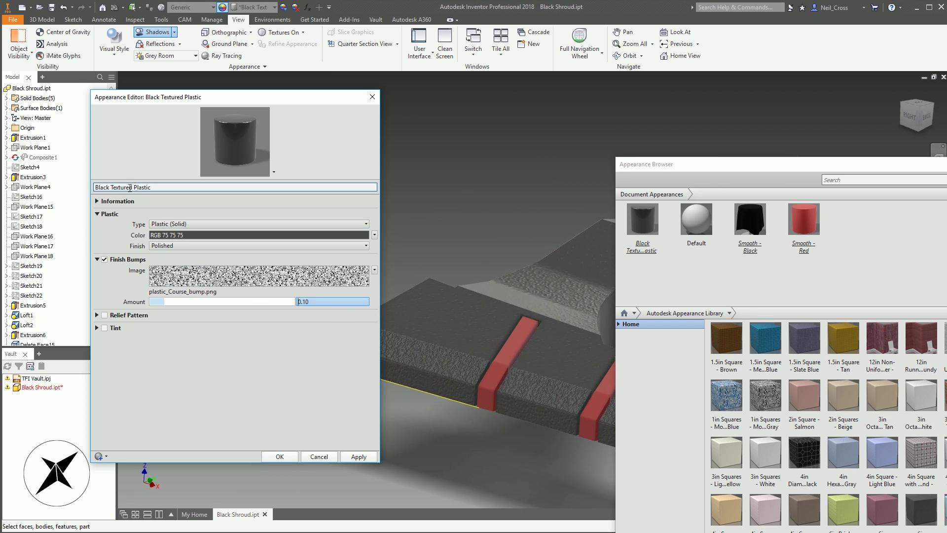
- Try orange and then black as the plastic's colour
left_click(175, 235)
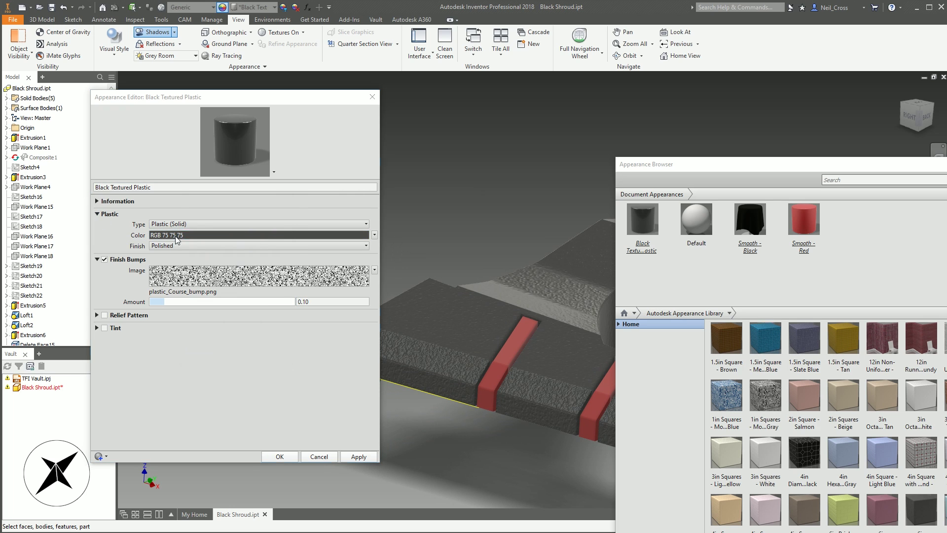
left_click(200, 262)
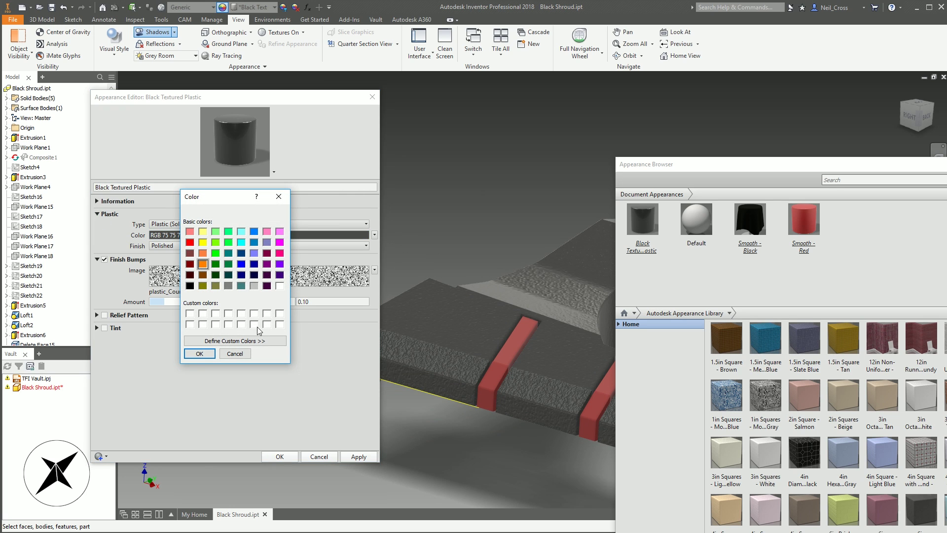
left_click(235, 340)
left_click(201, 353)
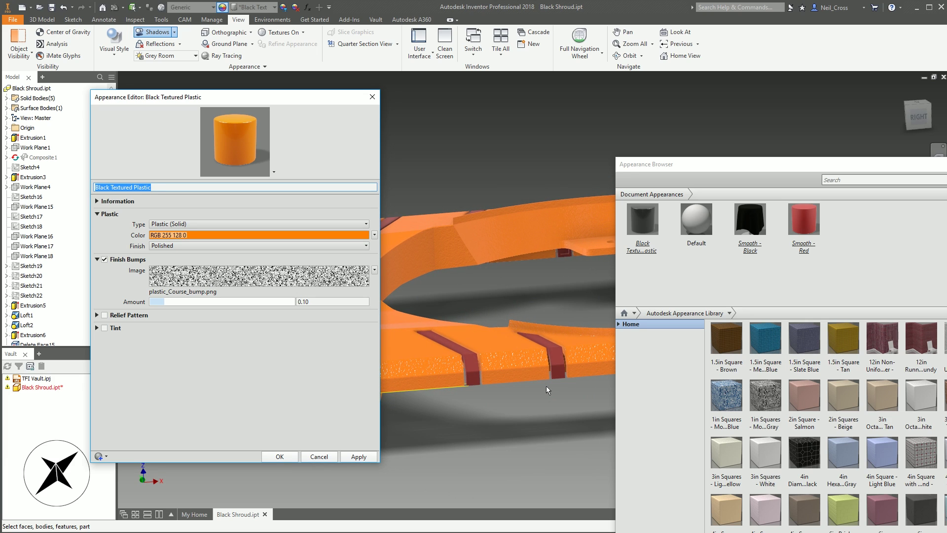
left_click(297, 236)
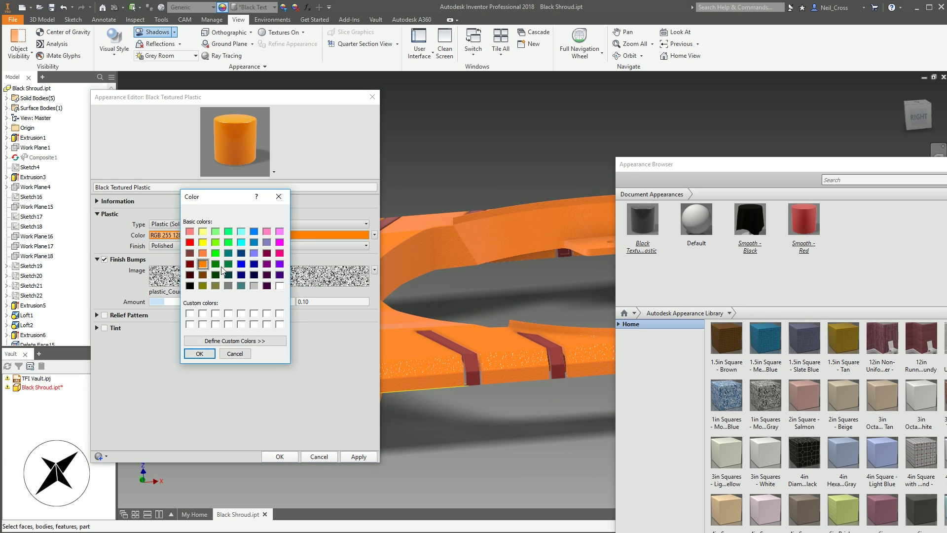
left_click(190, 286)
left_click(200, 354)
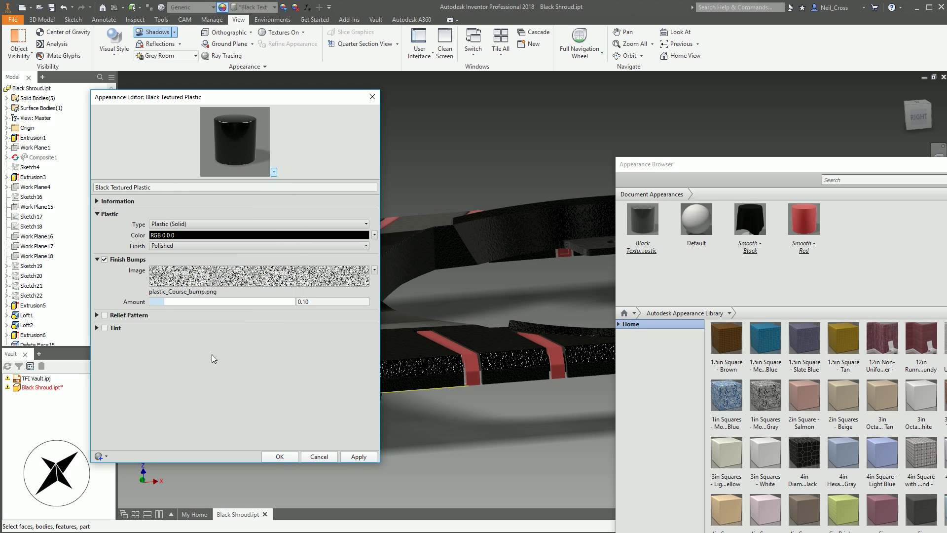
middle_click_drag(399, 413, 262, 368, "shift")
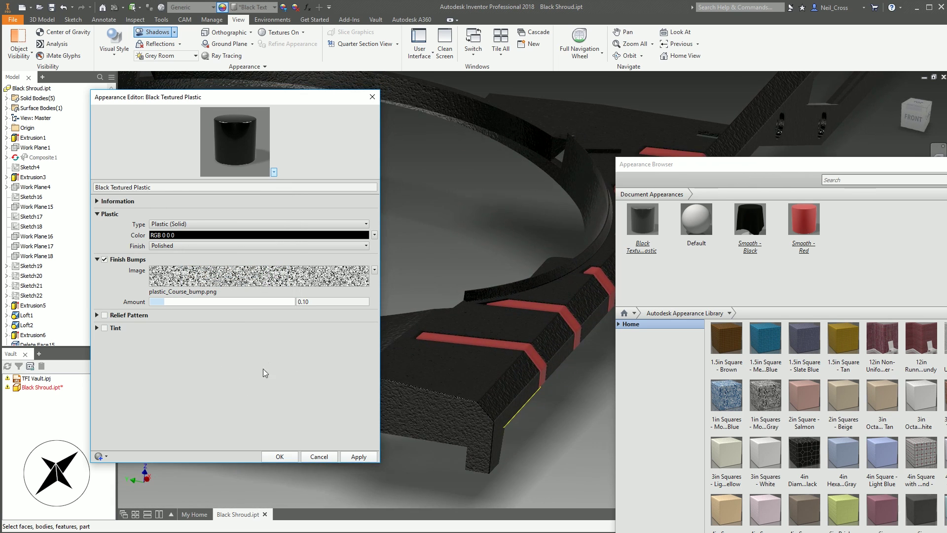
- Set the colour to dark grey RGB 41 41 41 and apply the appearance
left_click(235, 236)
left_click(252, 342)
left_click_drag(399, 282, 393, 313)
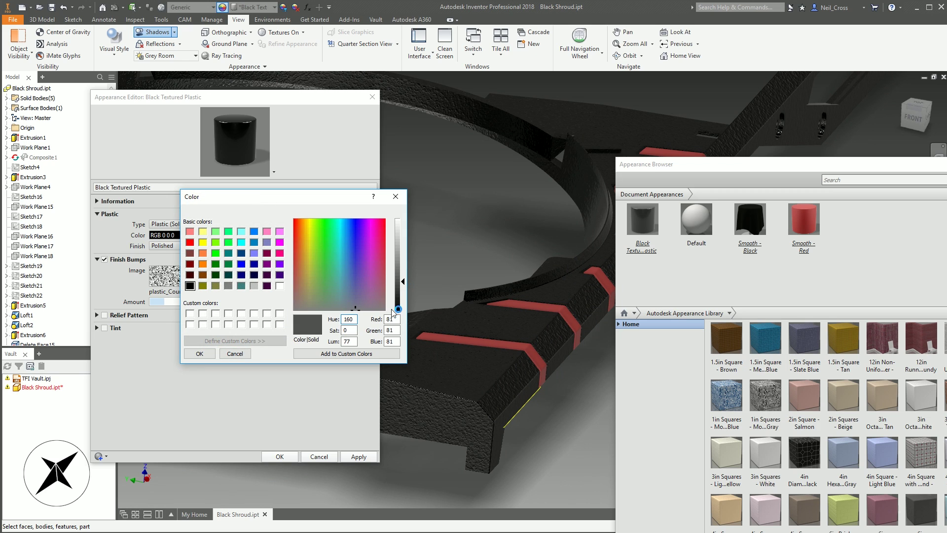
left_click(211, 352)
left_click(280, 456)
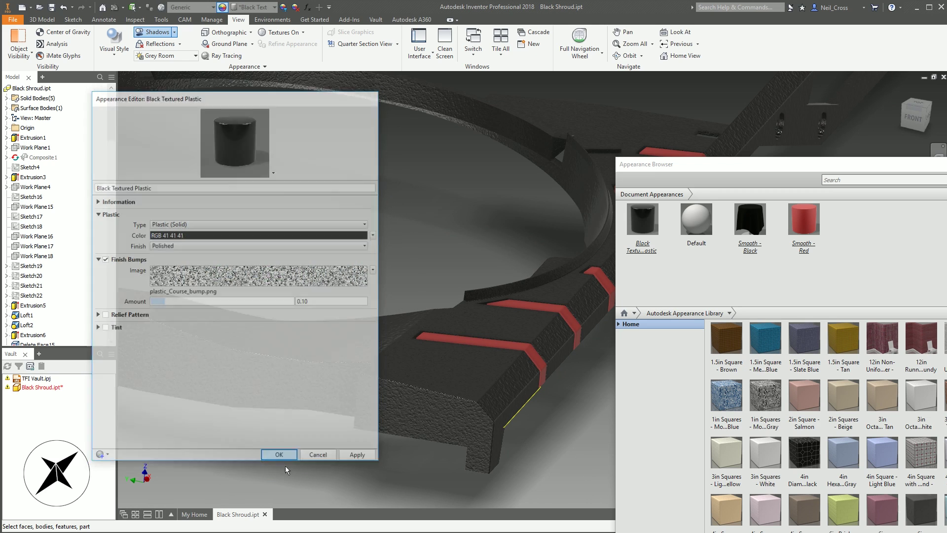
scroll(455, 328, "up", 5)
key("F6")
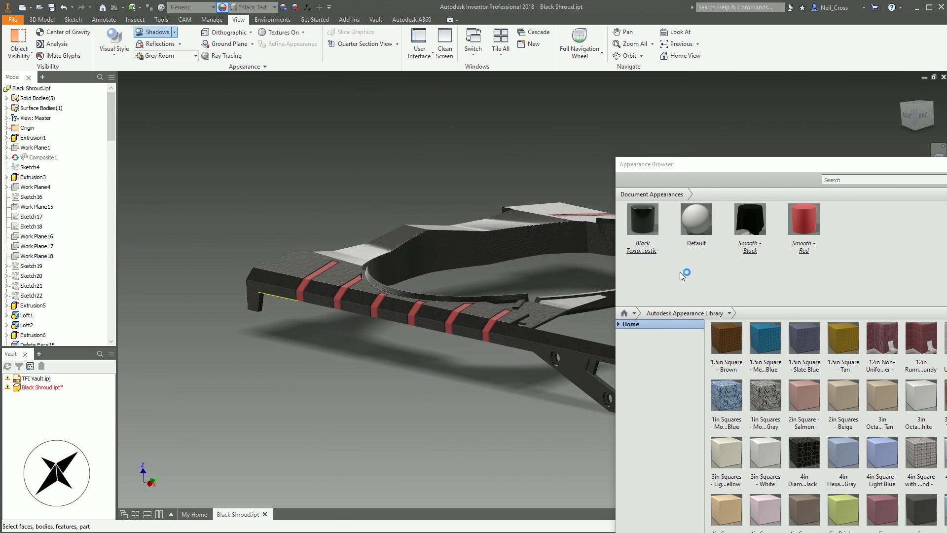
- Float the Appearance Browser, add Black Textured Plastic to the Inventor Material Library, then close the browser
left_click_drag(898, 168, 512, 141)
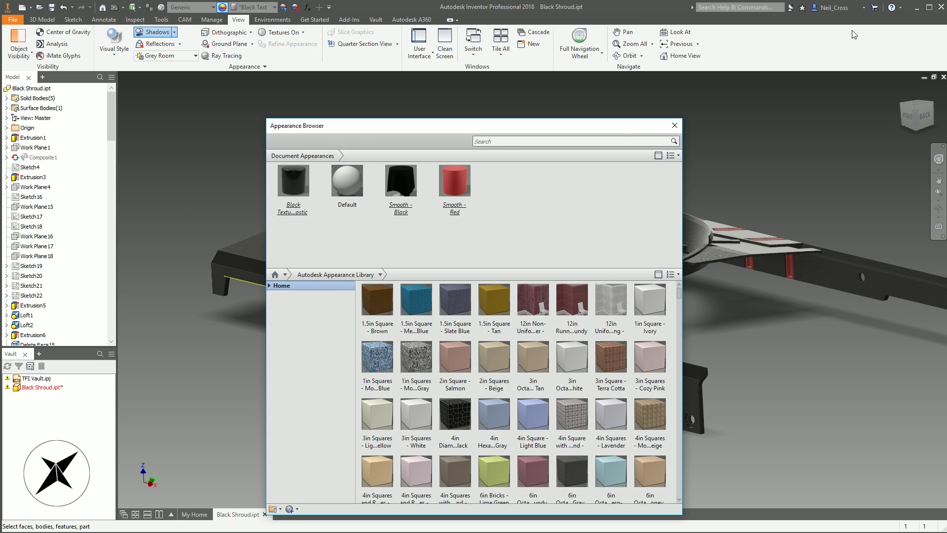
right_click(291, 178)
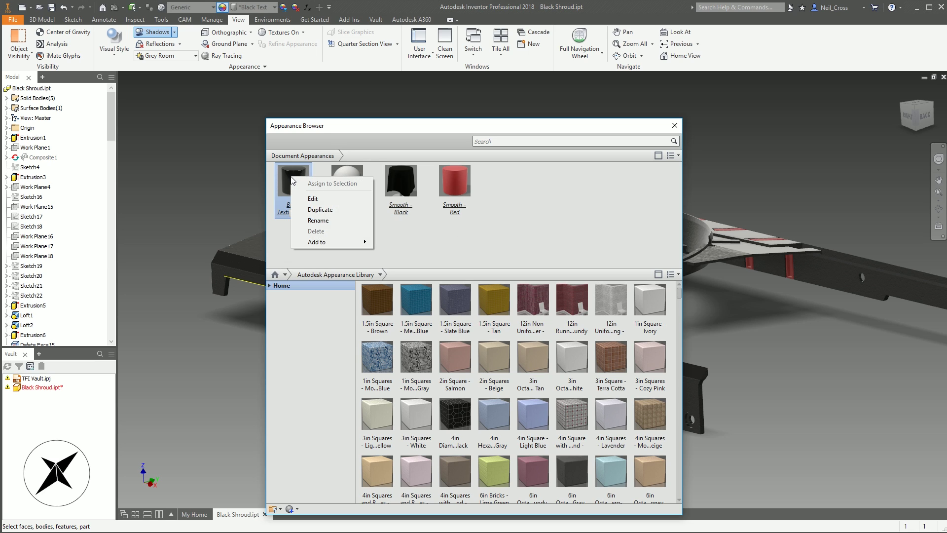
mouse_move(336, 247)
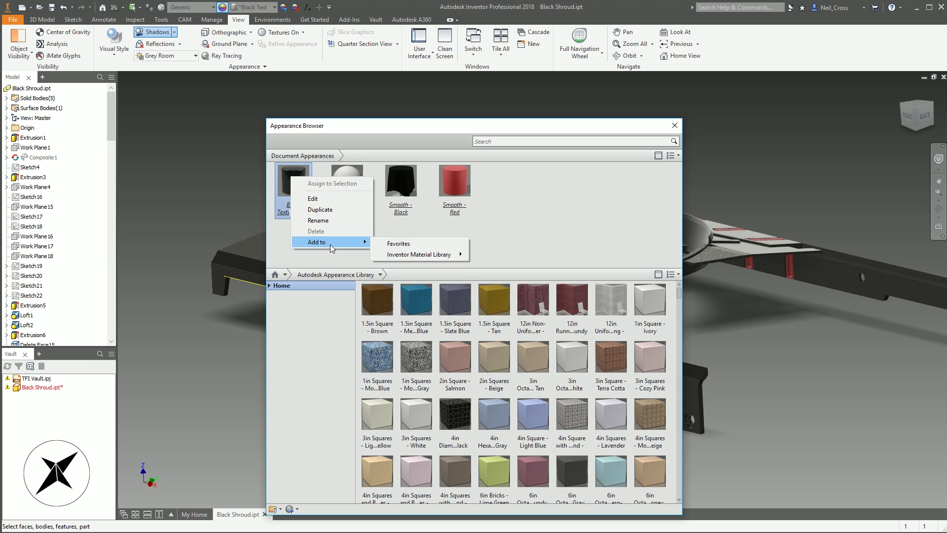
left_click(423, 256)
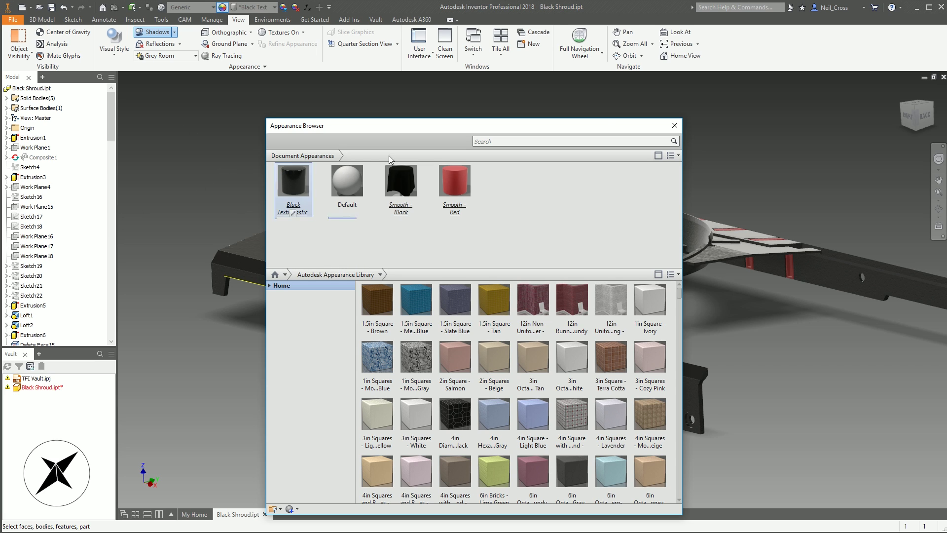
left_click(672, 125)
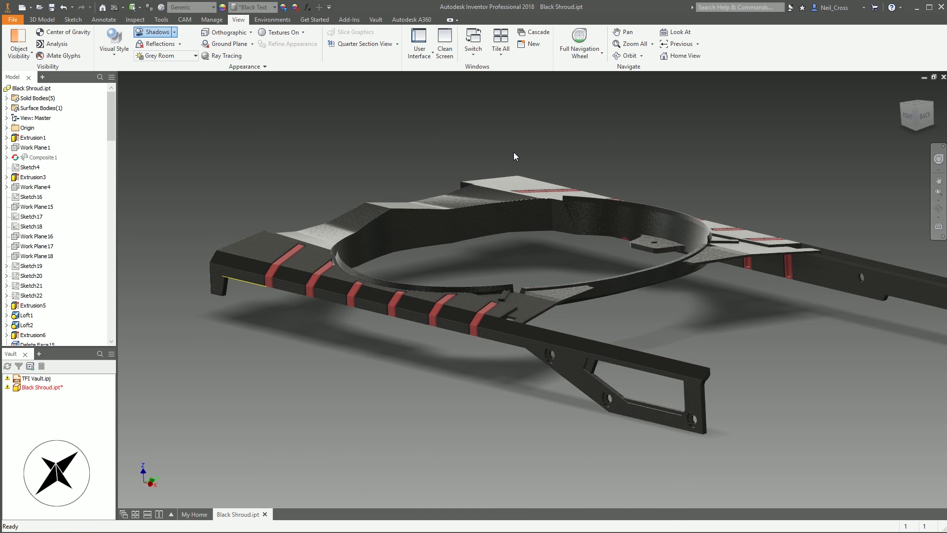
- After trying Grid Light, use Cool Light lighting, perspective projection and ray tracing
scroll(430, 157, "up", 5)
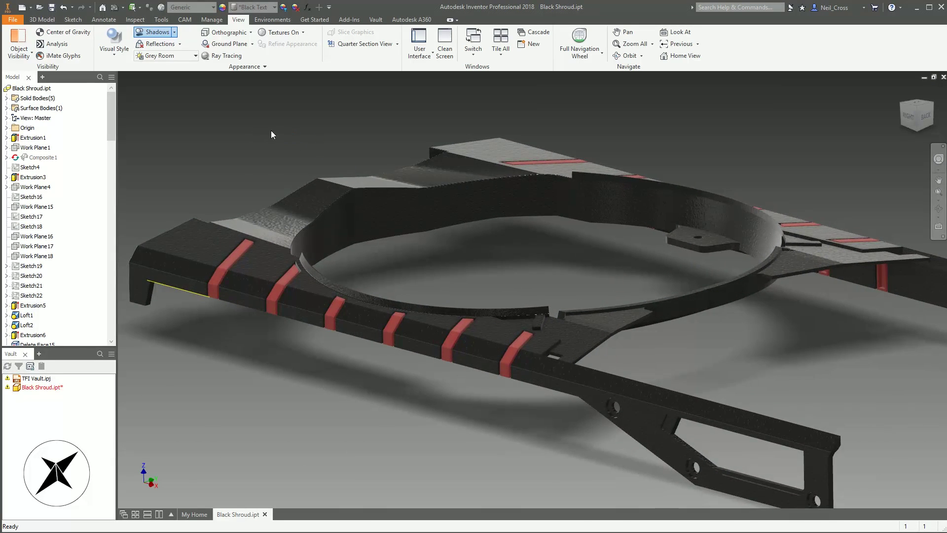
left_click(125, 54)
left_click(125, 54)
left_click(154, 56)
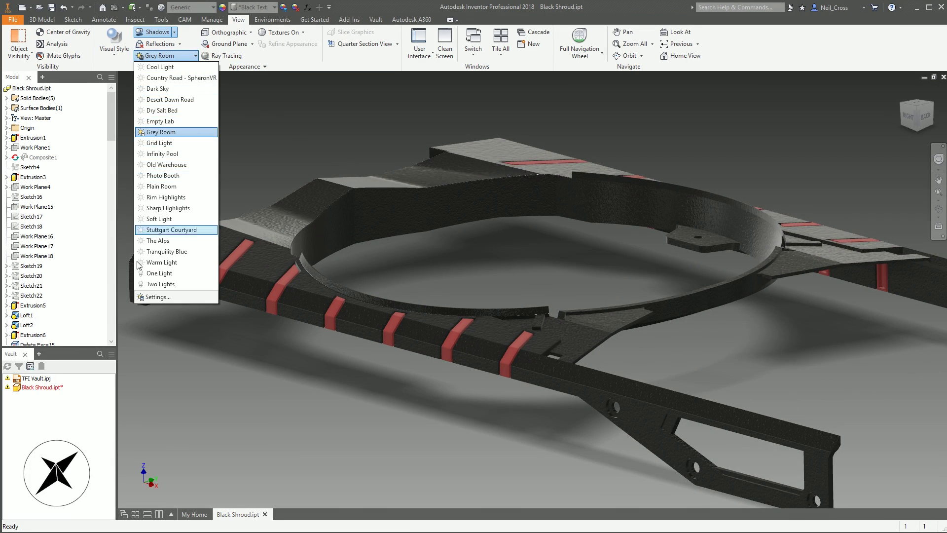
left_click(167, 144)
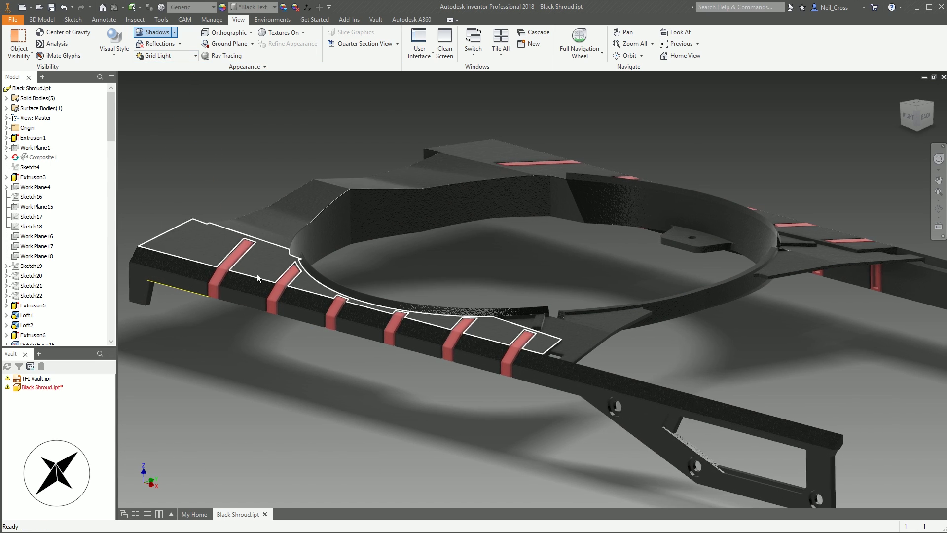
left_click(196, 56)
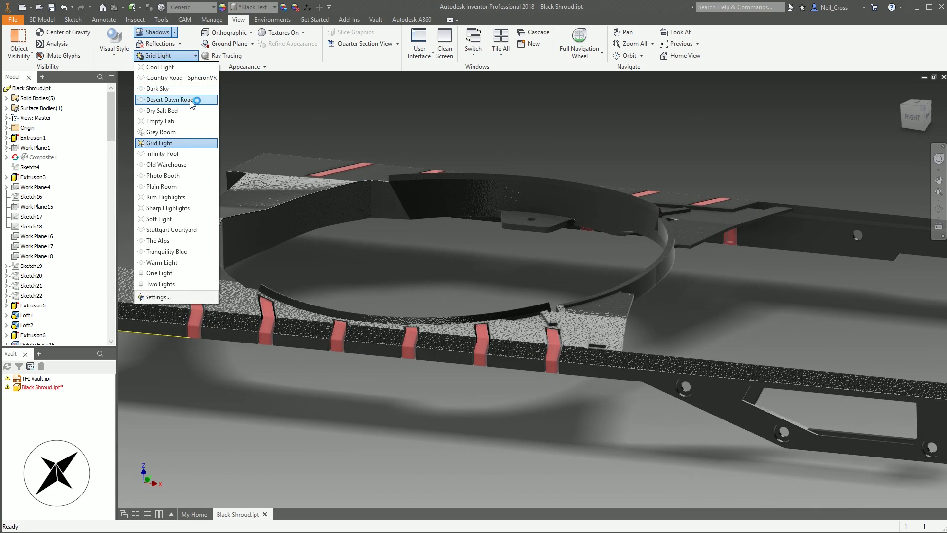
left_click(179, 67)
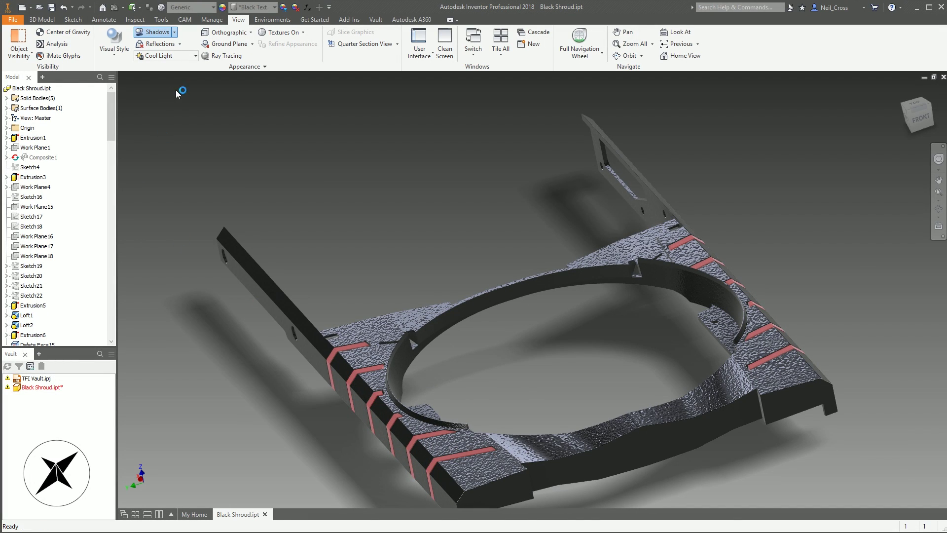
left_click(227, 32)
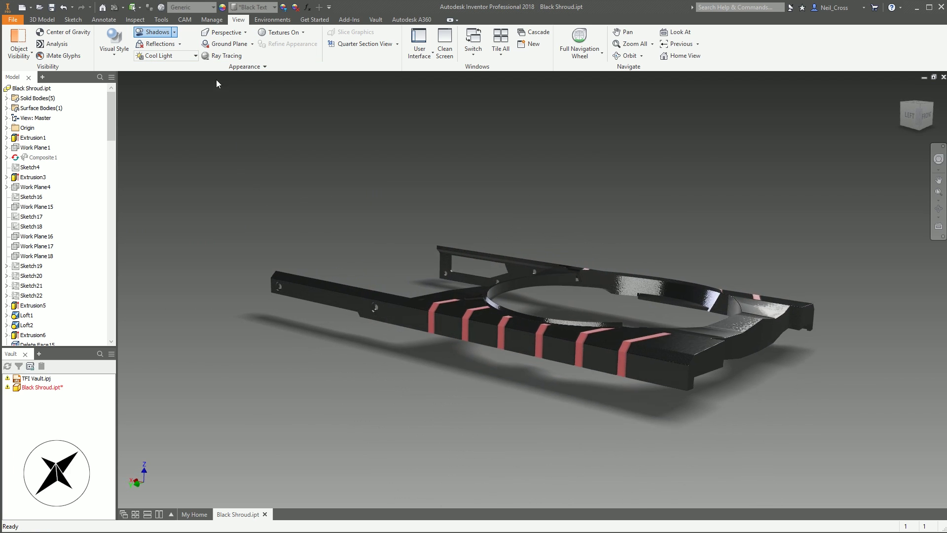
left_click(225, 56)
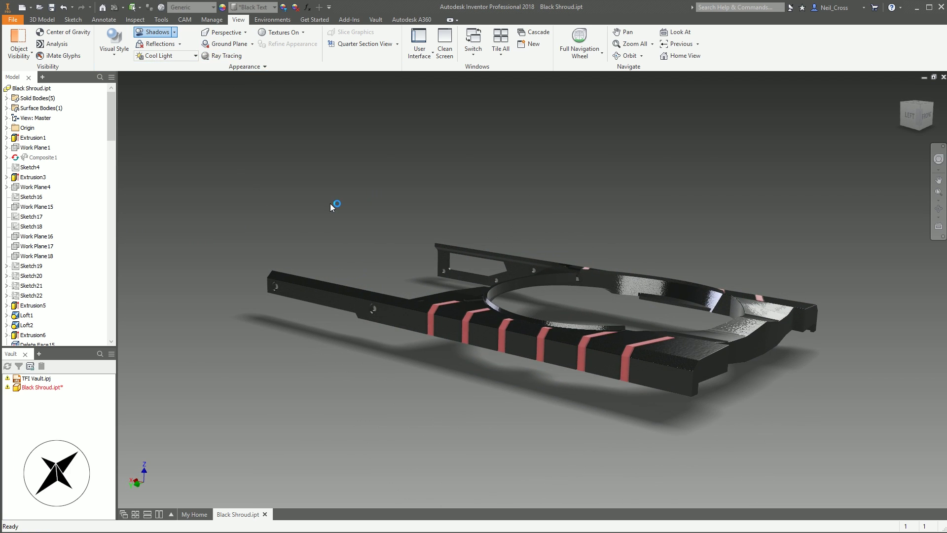